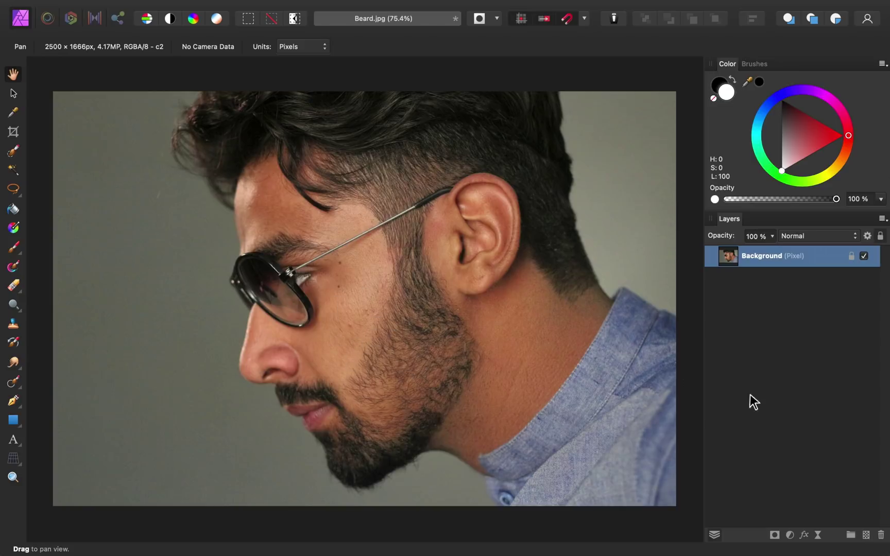
Add an empty pixel layer and pick the Inpainting Brush sampling Current Layer & Below.
{"action": "left_click", "coordinate": [866, 535]}
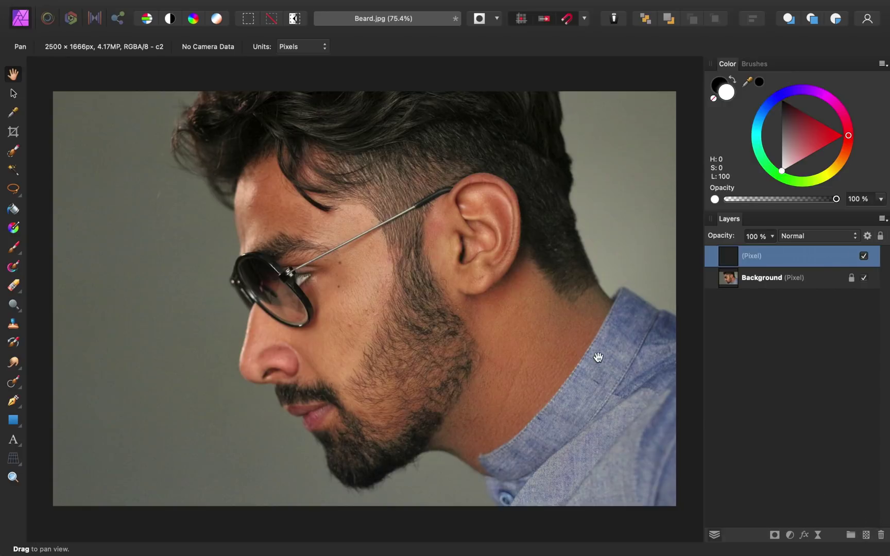
{"action": "left_click", "coordinate": [22, 390]}
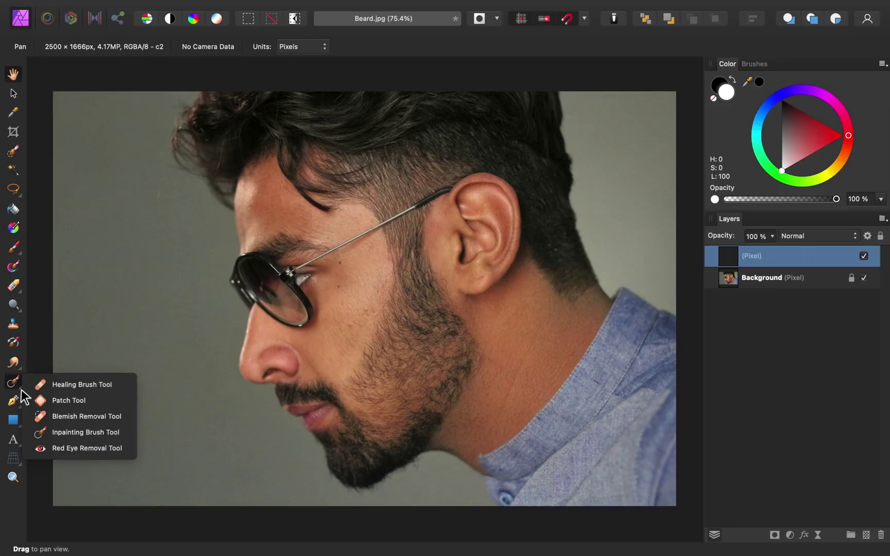
{"action": "left_click", "coordinate": [86, 432]}
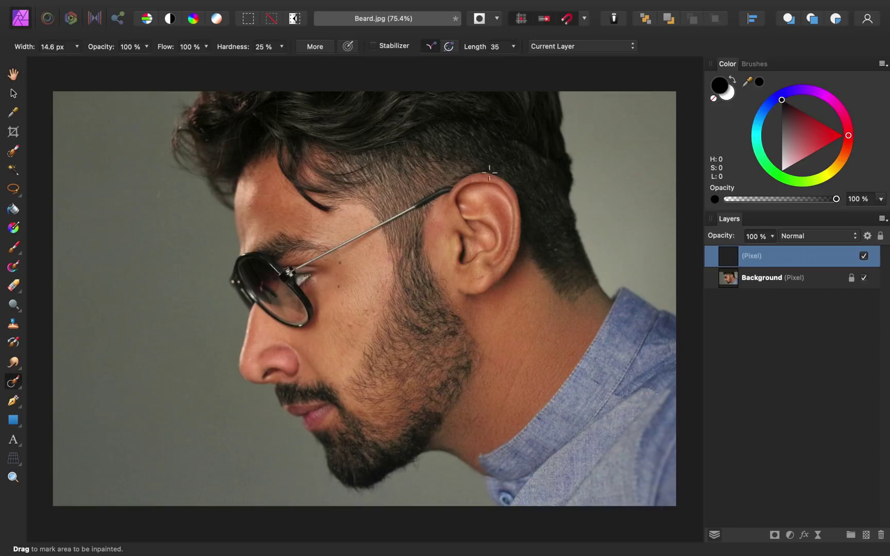
{"action": "left_click", "coordinate": [609, 48]}
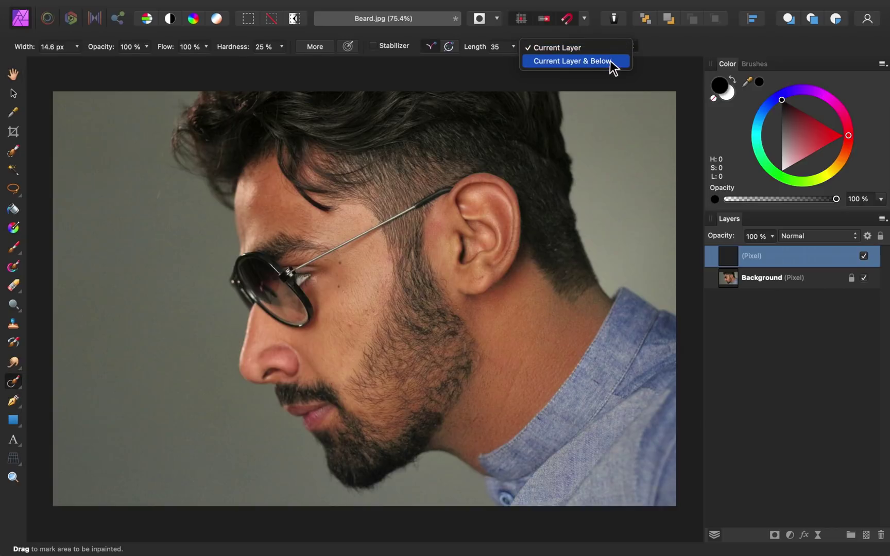
{"action": "left_click", "coordinate": [612, 66]}
Paint over the small spots and blemishes on the bare cheek to heal them.
{"action": "scroll", "coordinate": [350, 321], "scroll_direction": "up", "scroll_amount": 5}
{"action": "key", "text": "bracketleft"}
{"action": "left_click", "coordinate": [347, 327]}
{"action": "left_click_drag", "start_coordinate": [294, 313], "coordinate": [296, 334]}
{"action": "left_click", "coordinate": [327, 264]}
{"action": "left_click_drag", "start_coordinate": [346, 256], "coordinate": [348, 241]}
{"action": "left_click_drag", "start_coordinate": [386, 199], "coordinate": [388, 212]}
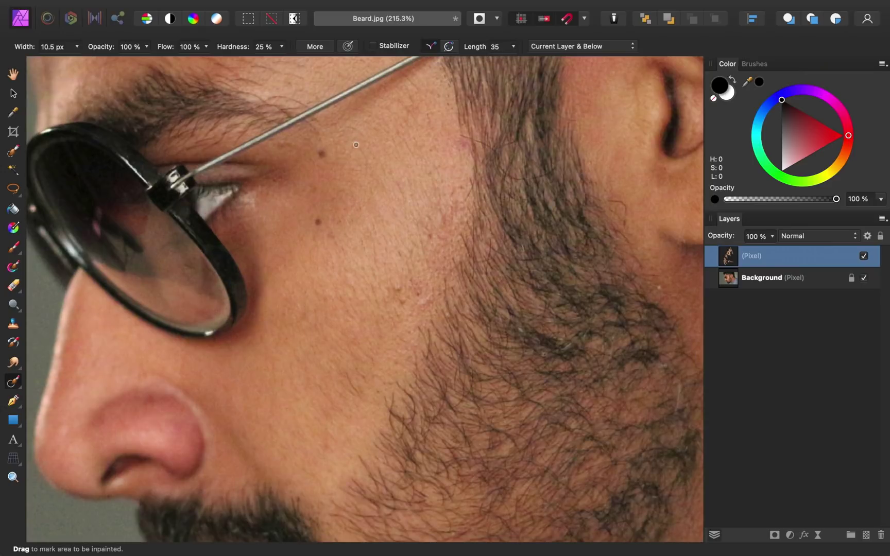
{"action": "mouse_move", "coordinate": [466, 176]}
{"action": "left_mouse_down"}
{"action": "mouse_move", "coordinate": [469, 189]}
{"action": "mouse_move", "coordinate": [441, 220]}
{"action": "left_mouse_up"}
{"action": "left_click_drag", "start_coordinate": [418, 276], "coordinate": [412, 300]}
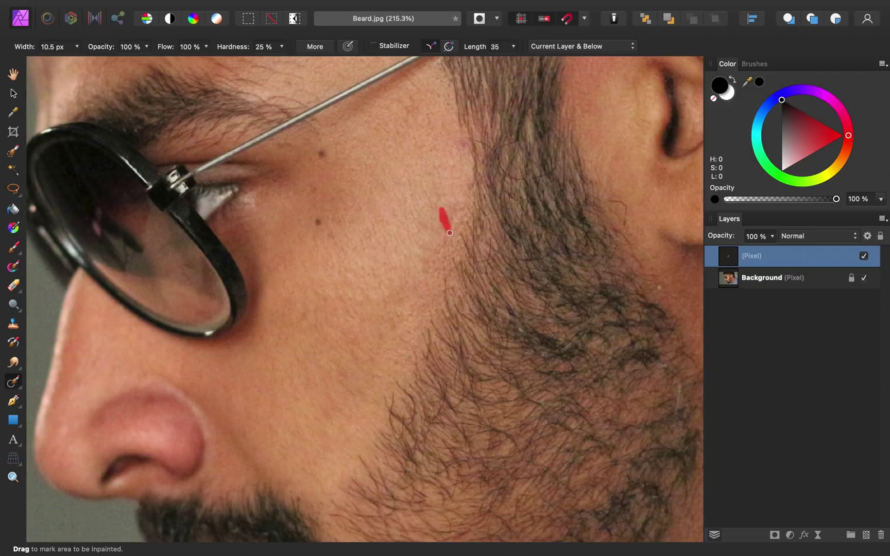
Hide and show the cleanup layer to compare the cheek before and after healing.
{"action": "scroll", "coordinate": [425, 312], "scroll_direction": "right", "scroll_amount": 5}
{"action": "scroll", "coordinate": [542, 263], "scroll_direction": "down", "scroll_amount": 5}
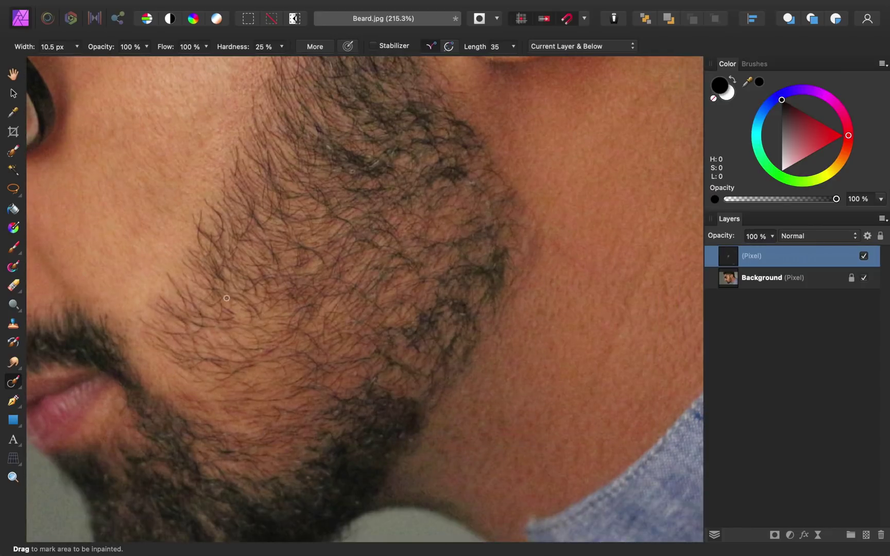
{"action": "scroll", "coordinate": [628, 302], "scroll_direction": "down", "scroll_amount": 5}
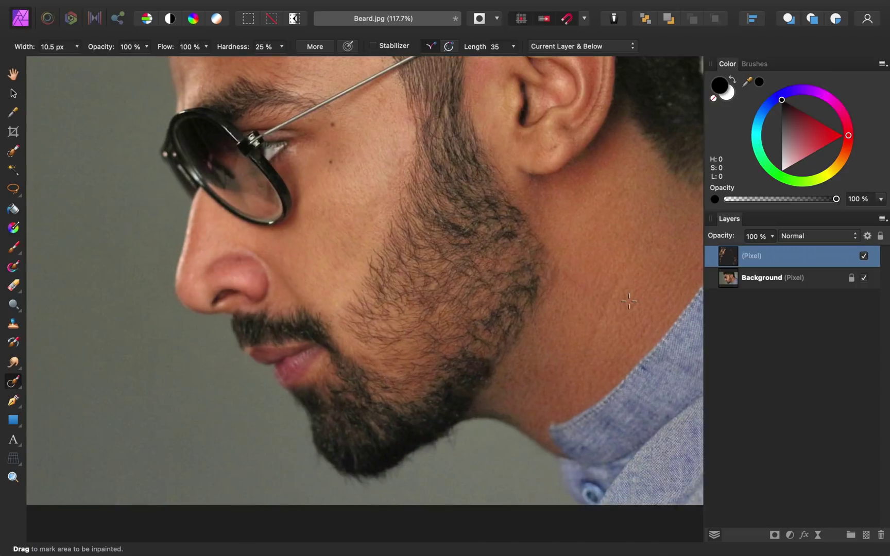
{"action": "left_click", "coordinate": [863, 257]}
{"action": "left_click", "coordinate": [864, 257]}
Add a top pixel layer and set a black Paint Brush to 80% hardness, shrunk to a fine point.
{"action": "left_click", "coordinate": [866, 535]}
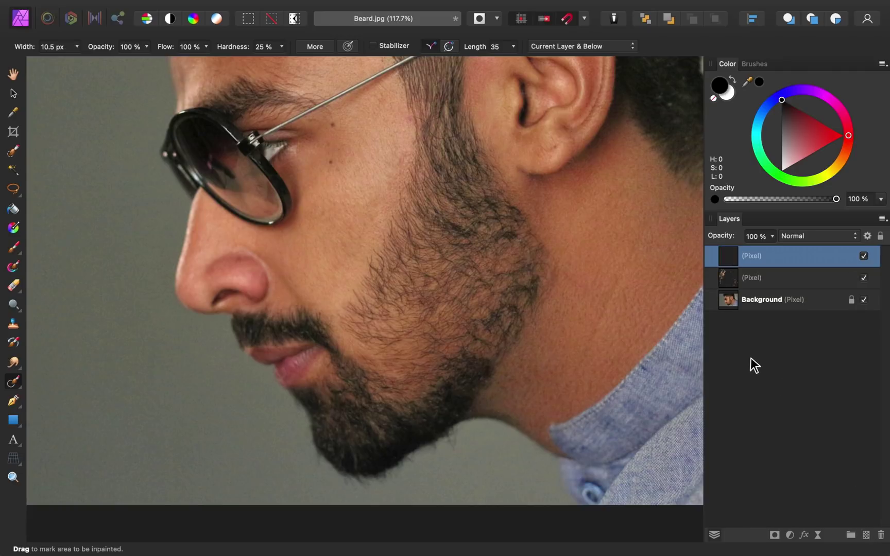
{"action": "left_click", "coordinate": [15, 248]}
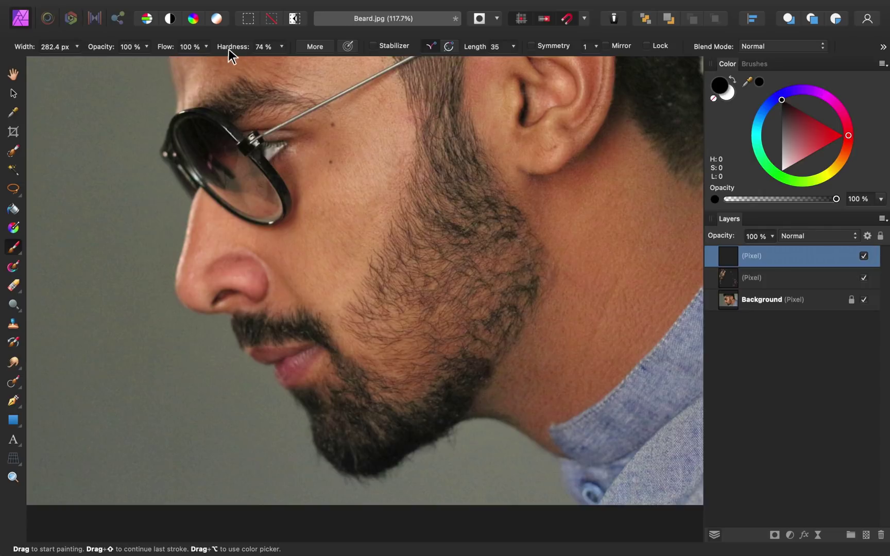
{"action": "left_click_drag", "start_coordinate": [228, 48], "coordinate": [237, 49]}
{"action": "left_click", "coordinate": [355, 189]}
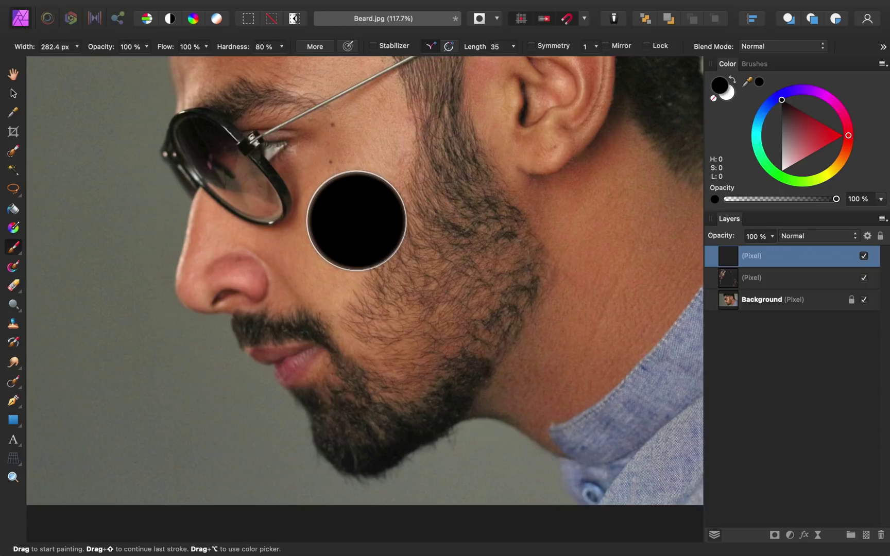
{"action": "key", "text": "bracketleft"}
{"action": "key", "text": "bracketleft"}
{"action": "key", "text": "bracketleft"}
{"action": "key", "text": "bracketleft"}
{"action": "key", "text": "bracketleft"}
{"action": "key", "text": "bracketleft"}
{"action": "key", "text": "bracketleft"}
{"action": "key", "text": "bracketleft"}
{"action": "key", "text": "bracketleft"}
{"action": "key", "text": "bracketleft"}
{"action": "key", "text": "bracketleft"}
{"action": "key", "text": "bracketleft"}
{"action": "key", "text": "bracketleft"}
{"action": "key", "text": "bracketleft"}
{"action": "key", "text": "bracketleft"}
{"action": "key", "text": "bracketleft"}
{"action": "key", "text": "bracketleft"}
{"action": "key", "text": "bracketleft"}
{"action": "key", "text": "bracketleft"}
{"action": "key", "text": "bracketleft"}
{"action": "key", "text": "bracketleft"}
{"action": "key", "text": "bracketleft"}
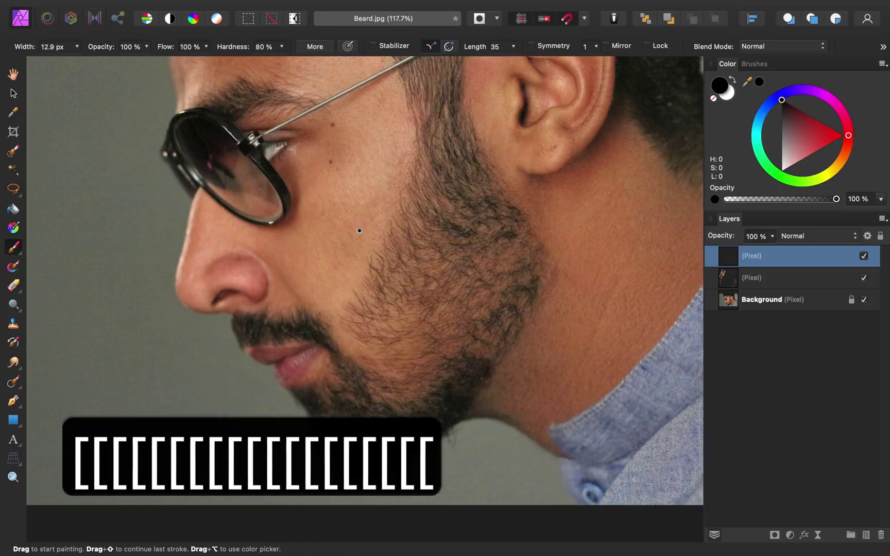
{"action": "key", "text": "bracketleft"}
{"action": "key", "text": "bracketleft"}
{"action": "key", "text": "bracketleft"}
{"action": "key", "text": "bracketleft"}
{"action": "key", "text": "bracketleft"}
{"action": "key", "text": "bracketleft"}
{"action": "key", "text": "bracketleft"}
{"action": "key", "text": "bracketleft"}
{"action": "key", "text": "bracketleft"}
{"action": "key", "text": "bracketleft"}
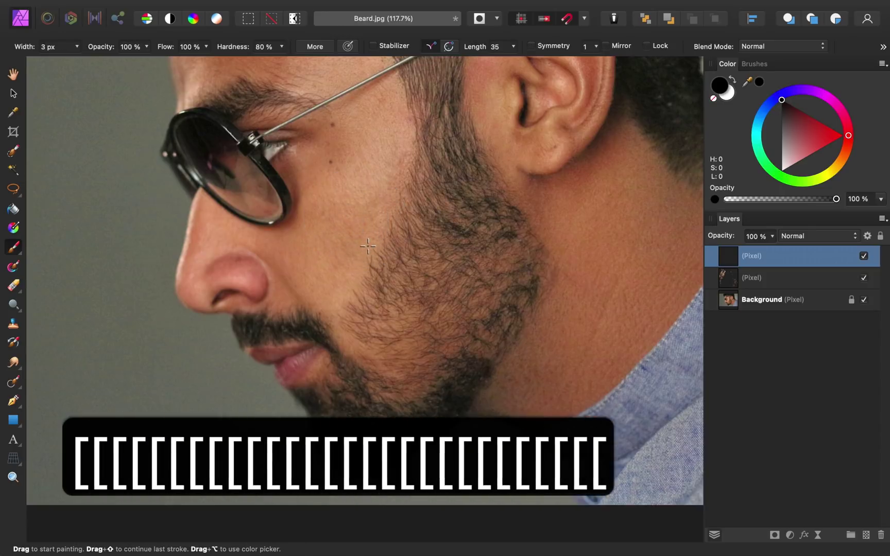
{"action": "key", "text": "bracketleft"}
{"action": "key", "text": "bracketleft"}
{"action": "key", "text": "bracketleft"}
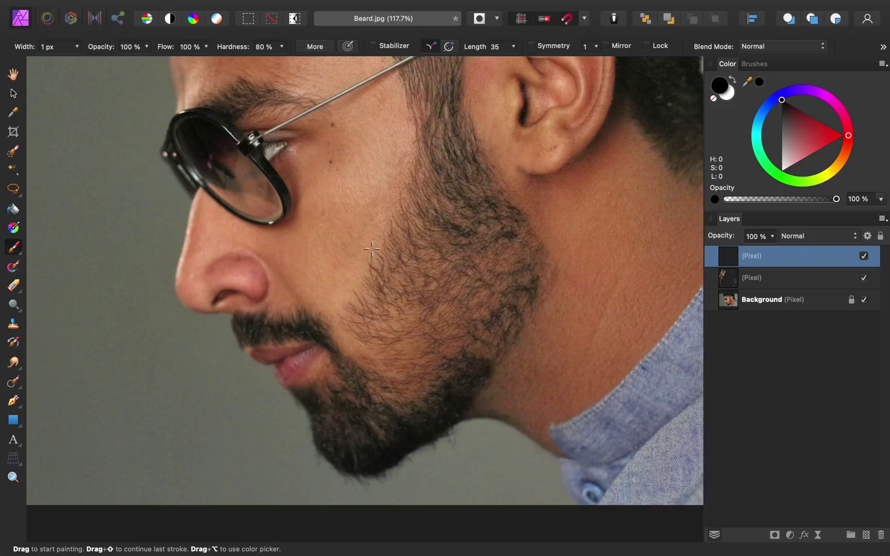
Paint one thin curved black hair stroke on the bare cheek and copy it.
{"action": "scroll", "coordinate": [373, 263], "scroll_direction": "up", "scroll_amount": 5}
{"action": "scroll", "coordinate": [392, 256], "scroll_direction": "down", "scroll_amount": 3}
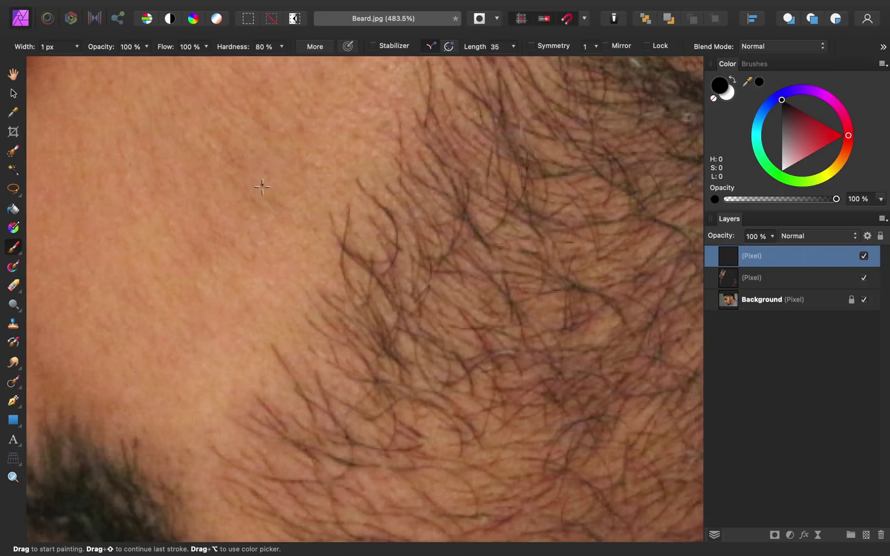
{"action": "mouse_move", "coordinate": [261, 184]}
{"action": "left_mouse_down"}
{"action": "mouse_move", "coordinate": [264, 210]}
{"action": "mouse_move", "coordinate": [287, 235]}
{"action": "left_mouse_up"}
{"action": "key", "text": "super+c"}
Create a new blank document 50 px wide and 50 px high from File > New.
{"action": "mouse_move", "coordinate": [162, 6]}
{"action": "left_click", "coordinate": [119, 8]}
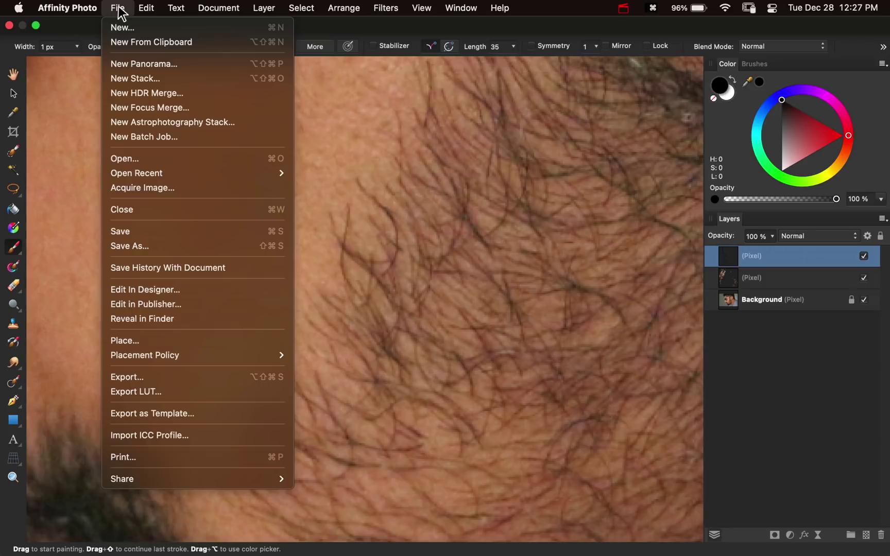
{"action": "left_click", "coordinate": [169, 28]}
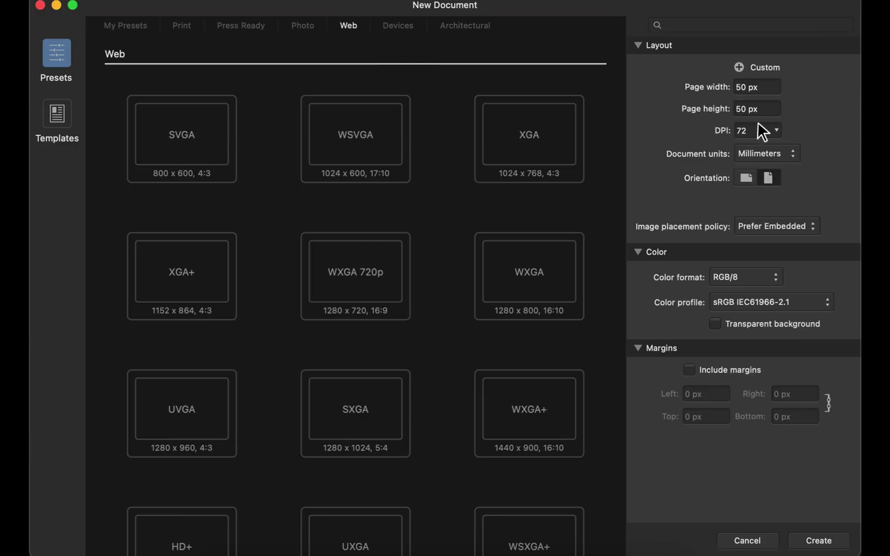
{"action": "left_click", "coordinate": [810, 538]}
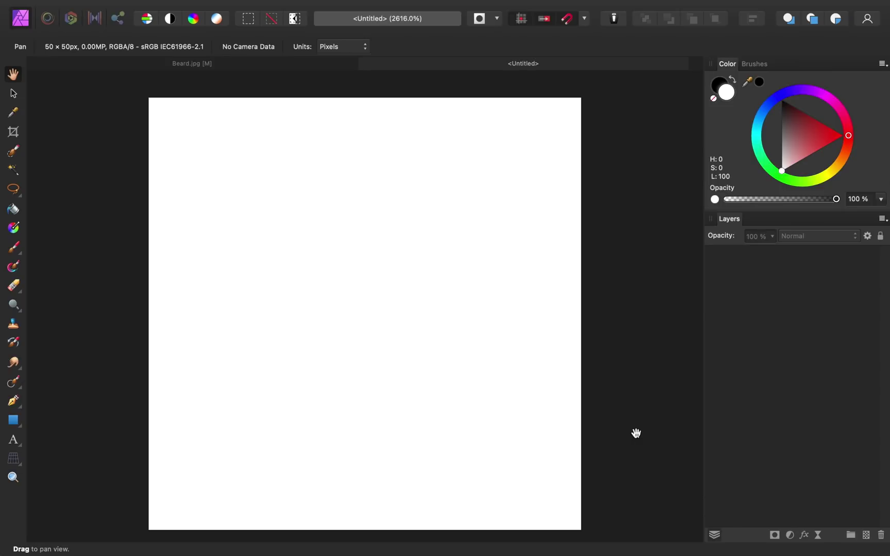
Paste the hair stroke and export it as a JPEG named Hair into the Brushes folder.
{"action": "key", "text": "super+v"}
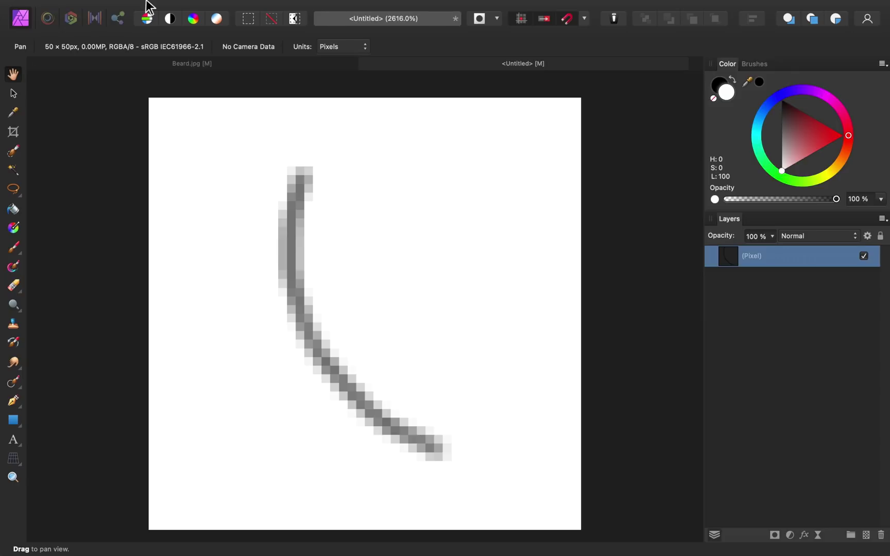
{"action": "left_click", "coordinate": [117, 7]}
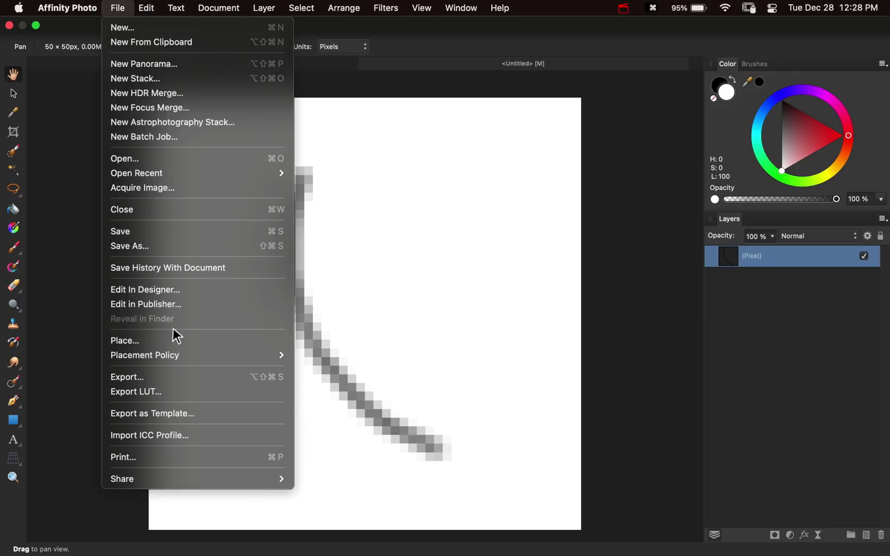
{"action": "left_click", "coordinate": [176, 379]}
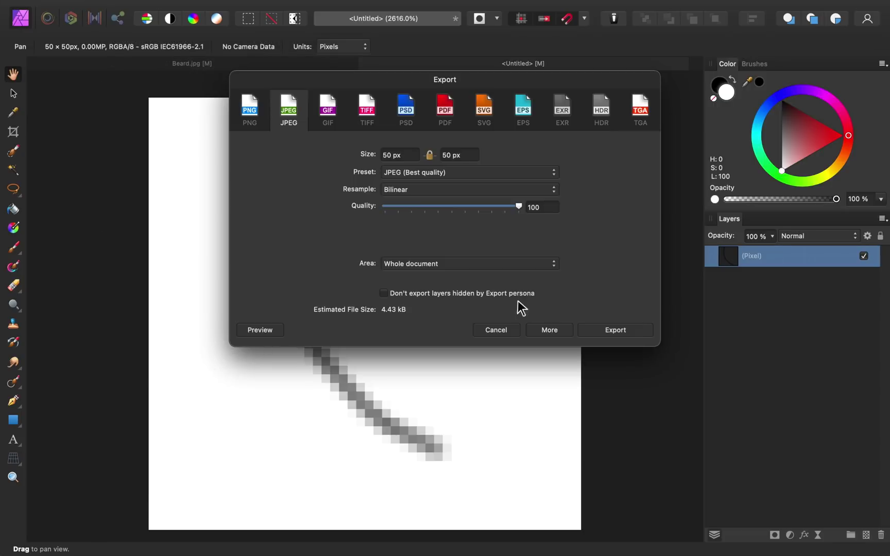
{"action": "left_click", "coordinate": [621, 330]}
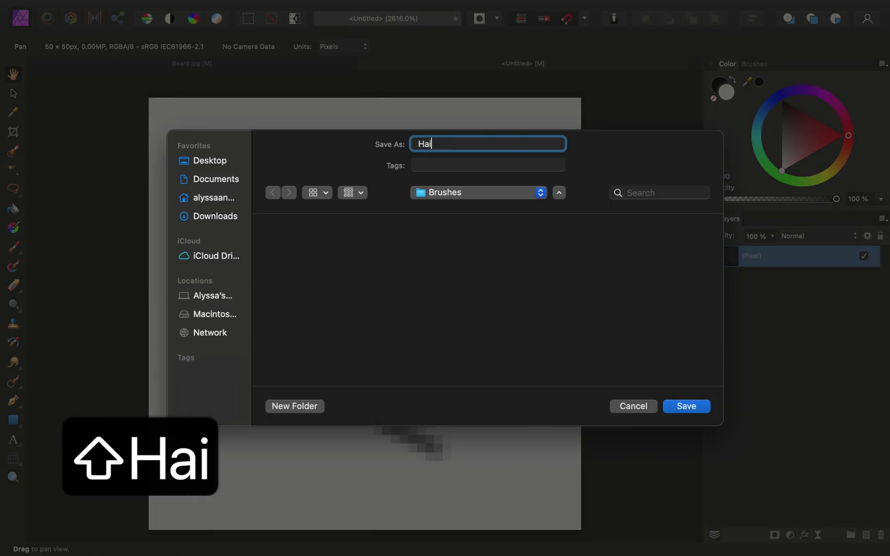
{"action": "left_click", "coordinate": [686, 405]}
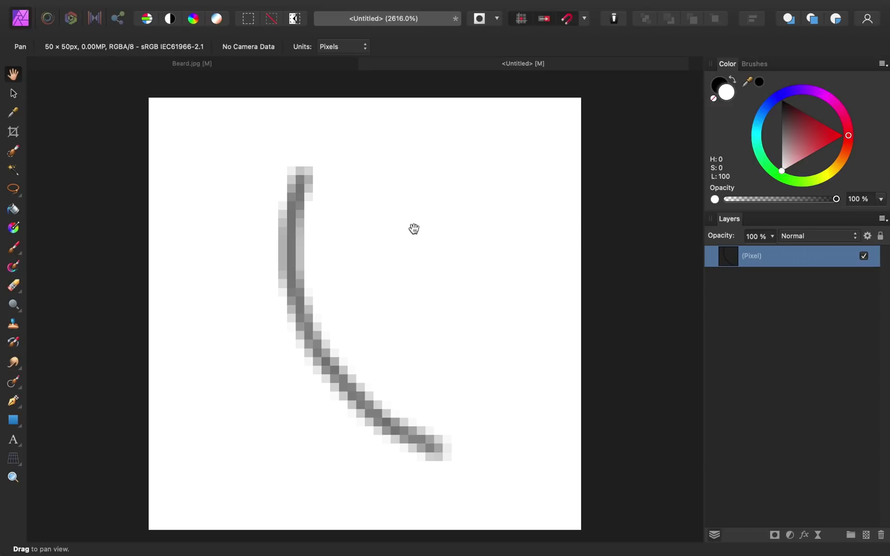
Back in Beard.jpg, create a New Intensity Brush from Hair.jpg via the Brushes panel menu.
{"action": "left_click", "coordinate": [251, 65]}
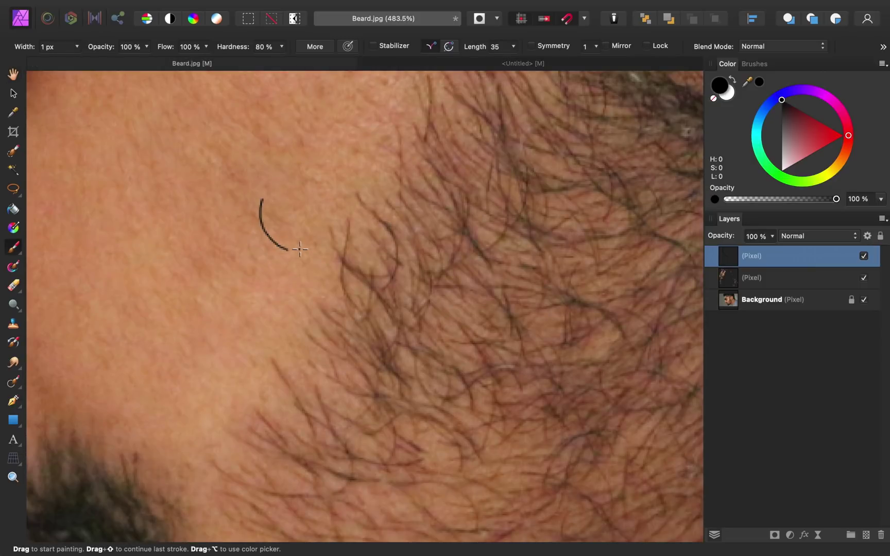
{"action": "left_click", "coordinate": [756, 65]}
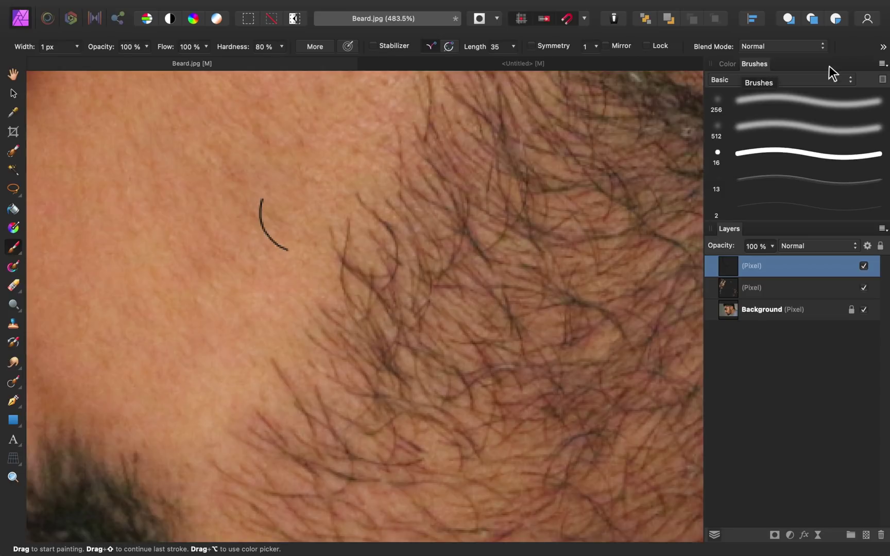
{"action": "left_click", "coordinate": [881, 64]}
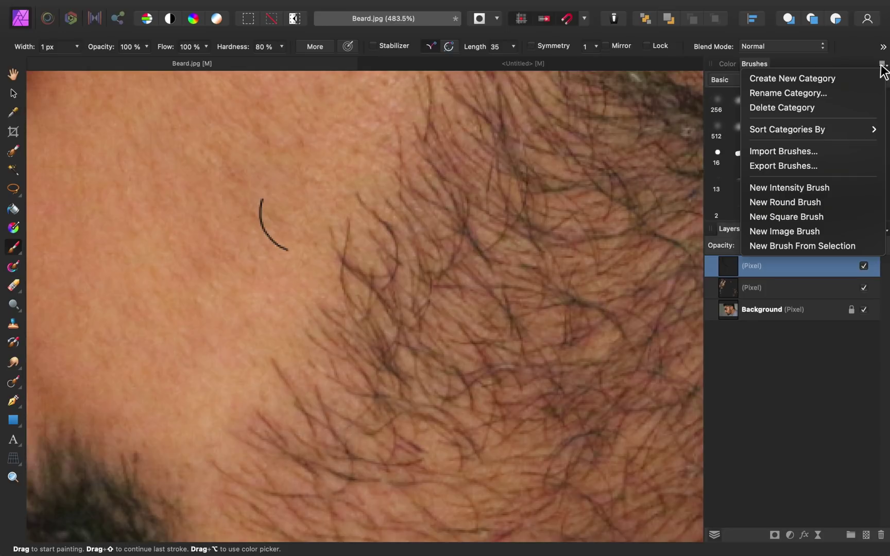
{"action": "left_click", "coordinate": [840, 188]}
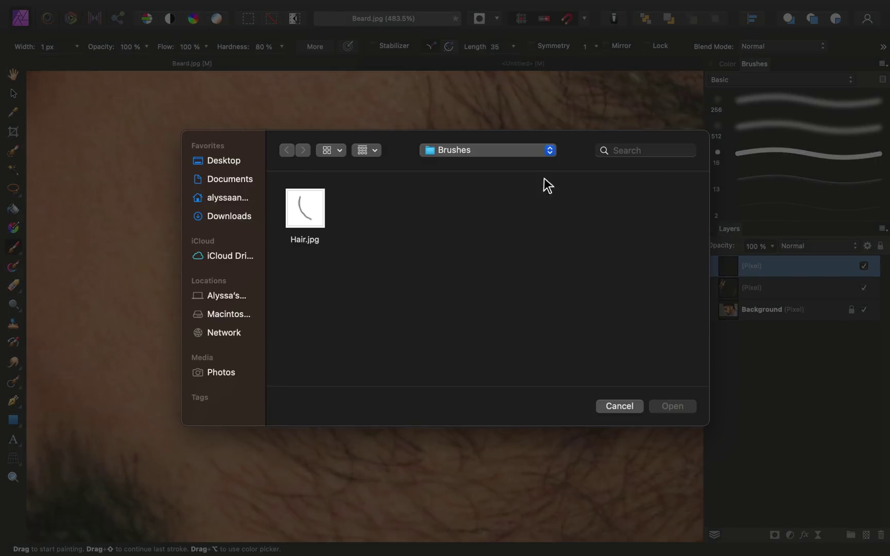
{"action": "left_click", "coordinate": [317, 218]}
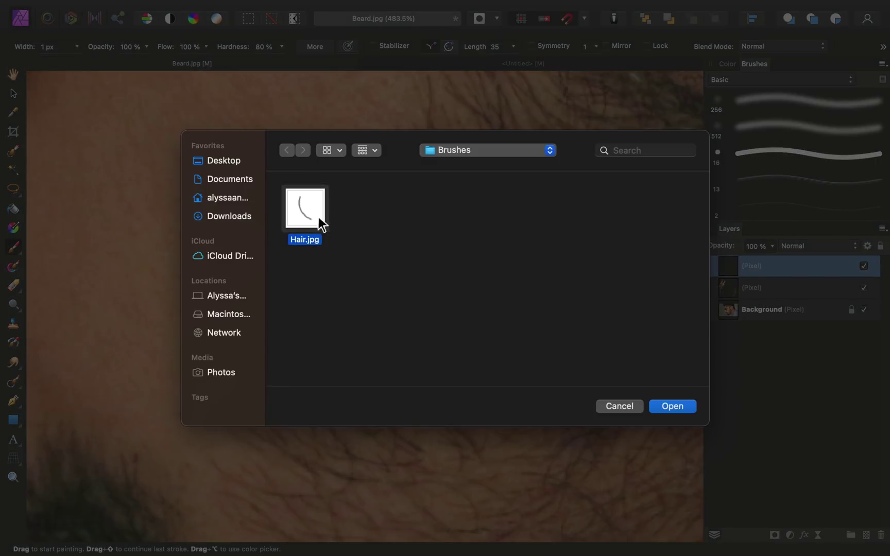
{"action": "left_click", "coordinate": [678, 409]}
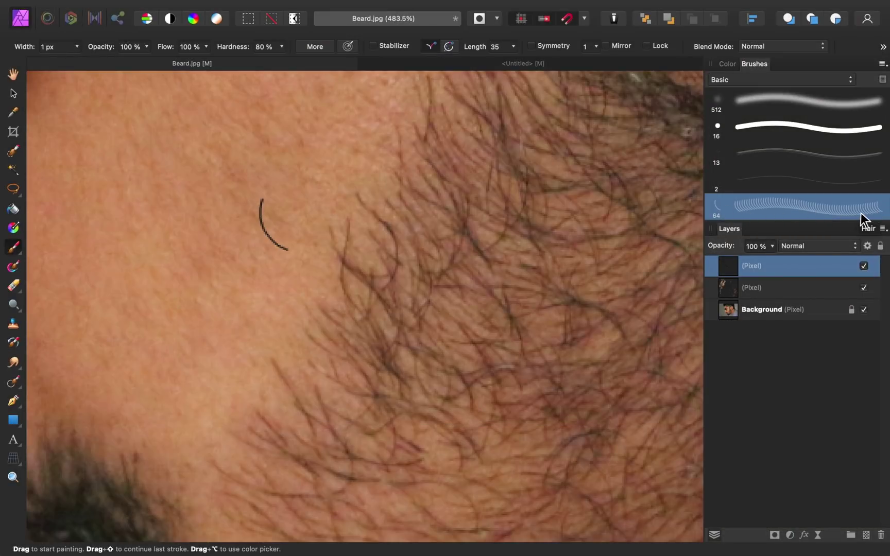
Select the Hair brush, shrink it, and paint test strokes across the upper cheek and beard.
{"action": "left_click", "coordinate": [859, 215]}
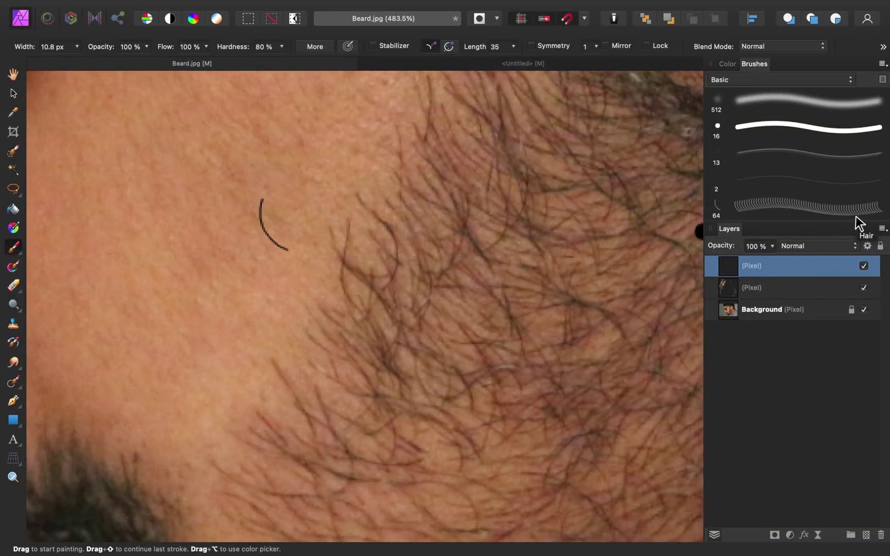
{"action": "left_click", "coordinate": [786, 203]}
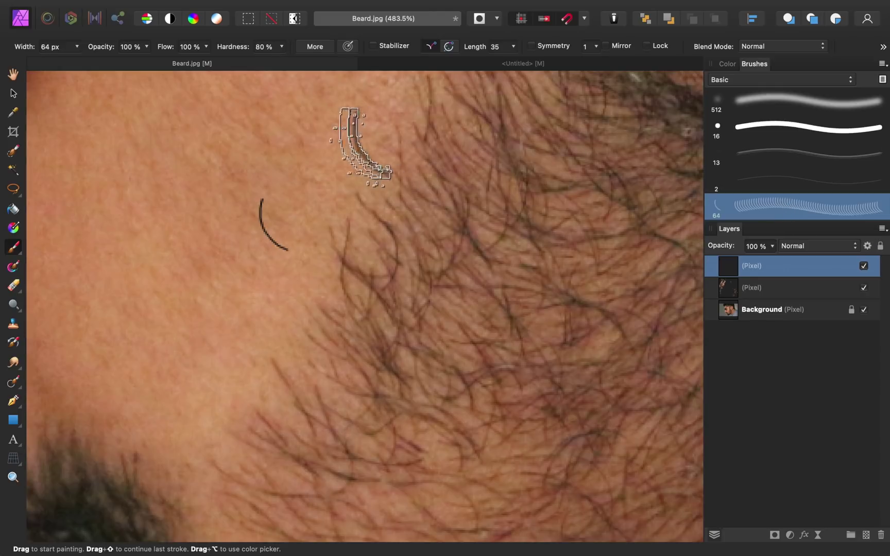
{"action": "key", "text": "bracketleft"}
{"action": "key", "text": "bracketleft"}
{"action": "key", "text": "bracketleft"}
{"action": "key", "text": "bracketleft"}
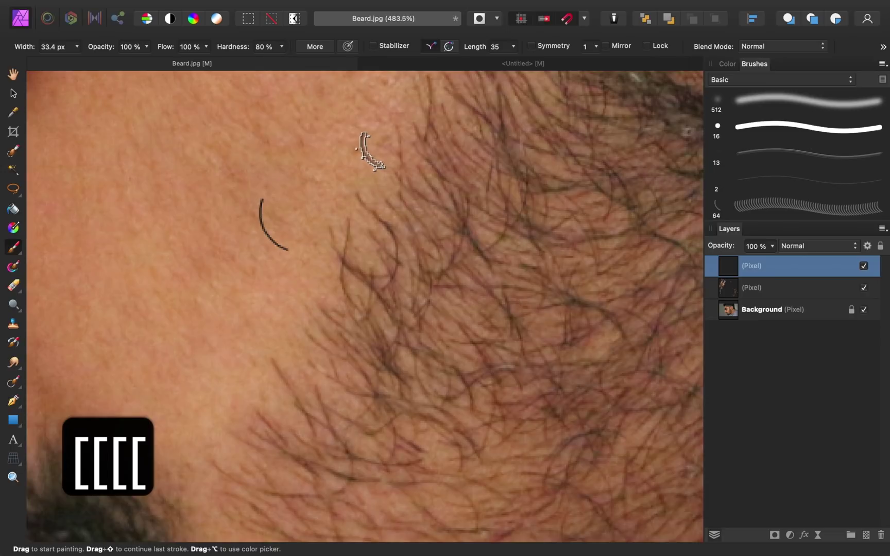
{"action": "mouse_move", "coordinate": [368, 146]}
{"action": "left_mouse_down"}
{"action": "mouse_move", "coordinate": [265, 158]}
{"action": "mouse_move", "coordinate": [199, 186]}
{"action": "mouse_move", "coordinate": [138, 246]}
{"action": "left_mouse_up"}
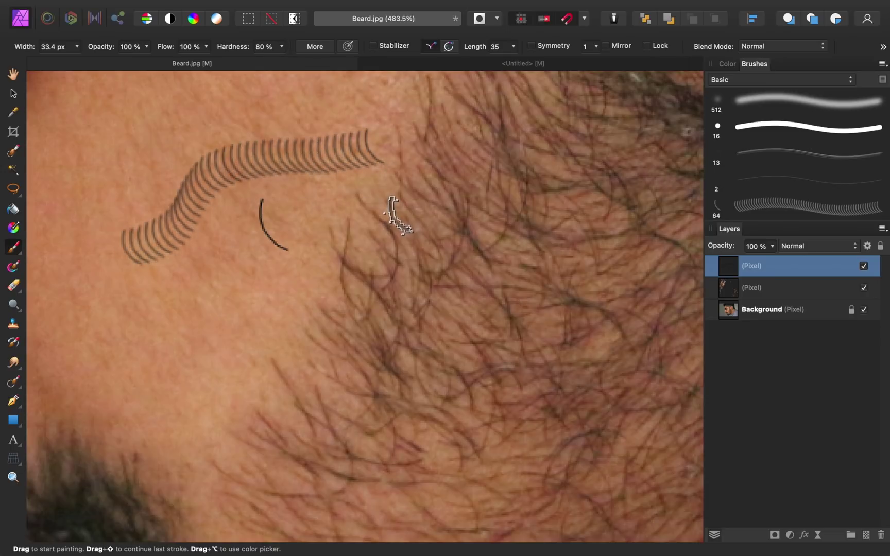
{"action": "scroll", "coordinate": [396, 209], "scroll_direction": "down", "scroll_amount": 6}
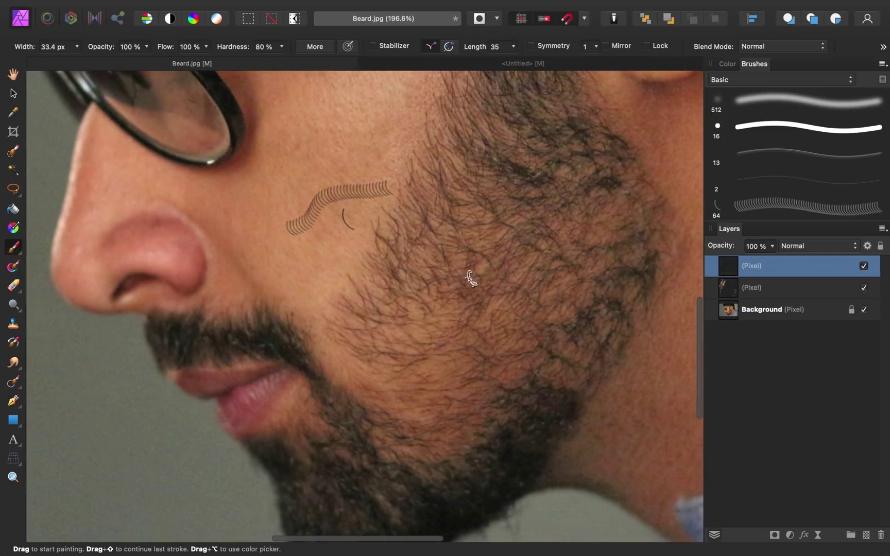
{"action": "left_click_drag", "start_coordinate": [488, 256], "coordinate": [400, 338]}
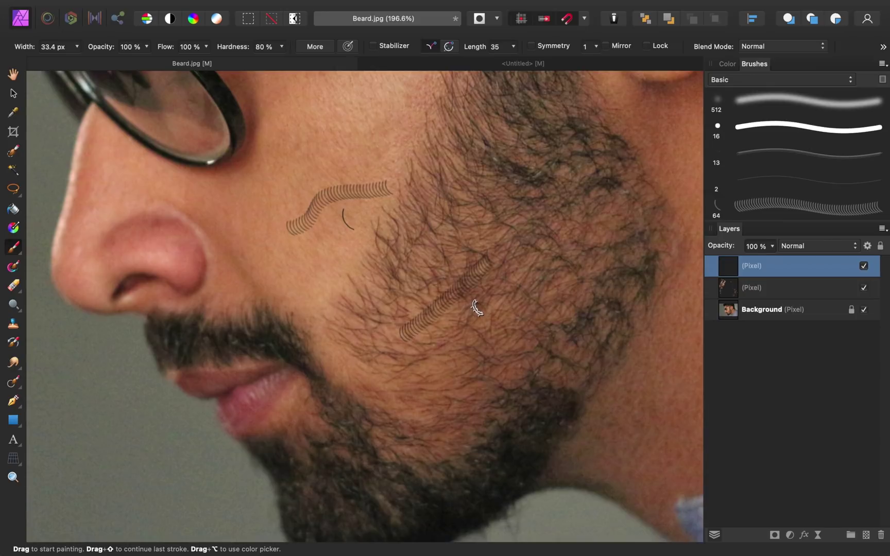
Open the Hair brush's Brush Editing and raise Spacing from 15% to 41%.
{"action": "double_click", "coordinate": [763, 205]}
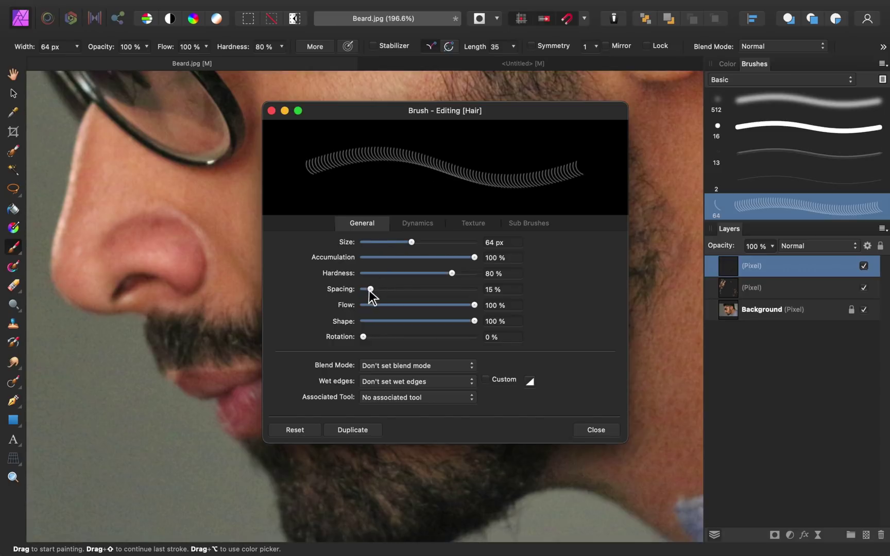
{"action": "left_click_drag", "start_coordinate": [370, 291], "coordinate": [386, 285]}
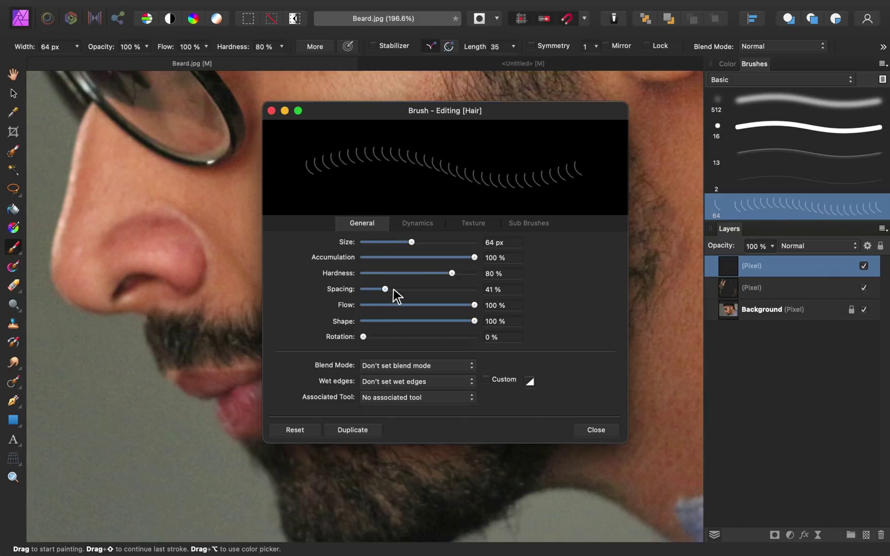
On the Dynamics tab, set random Size Jitter 29%, Flow 57%, Rotation 49%, Scatter X 151%, Y 224%.
{"action": "left_click", "coordinate": [417, 223]}
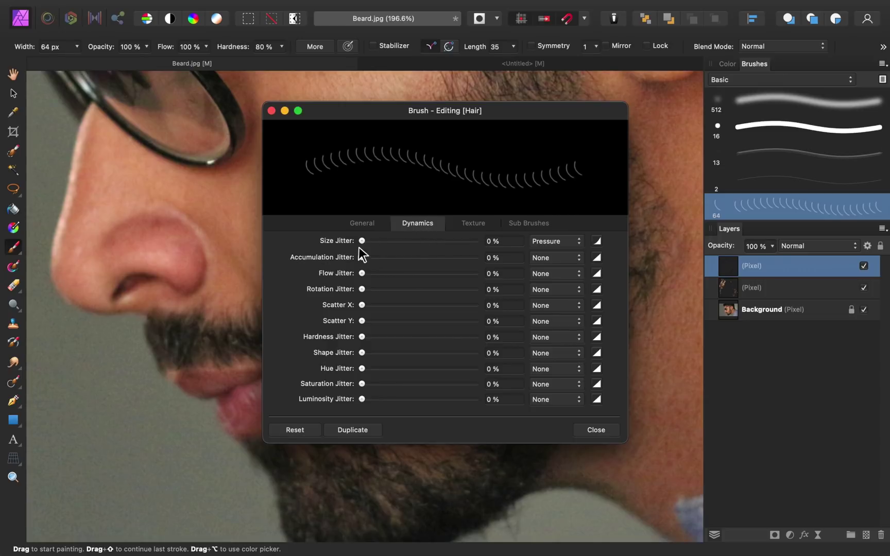
{"action": "left_click_drag", "start_coordinate": [383, 241], "coordinate": [394, 241]}
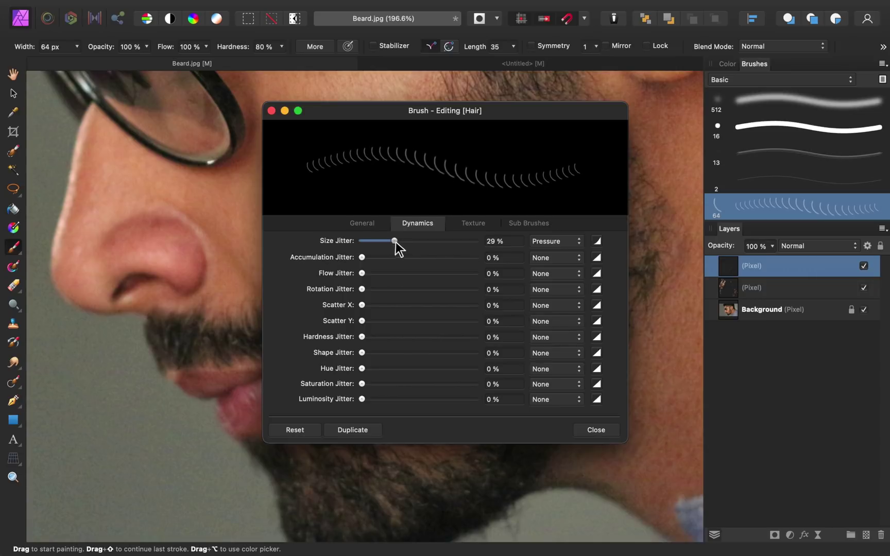
{"action": "left_click", "coordinate": [569, 242]}
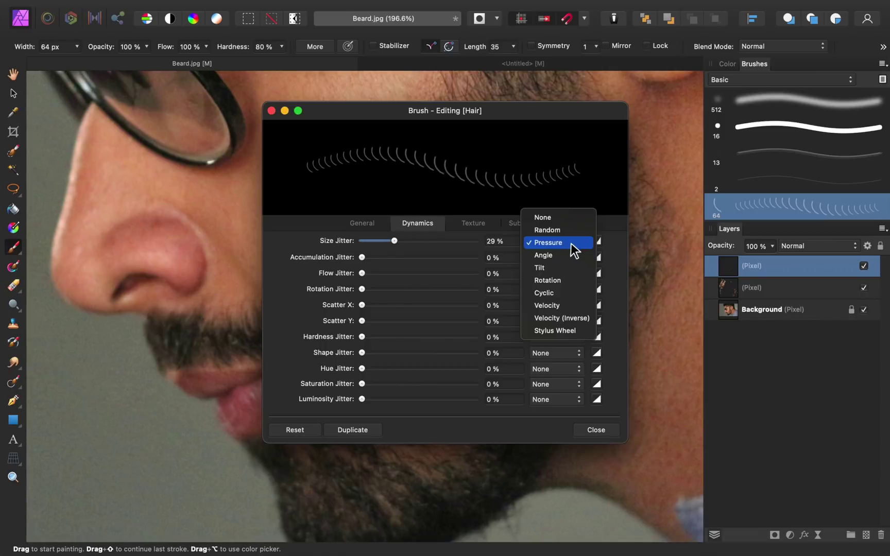
{"action": "left_click", "coordinate": [571, 233]}
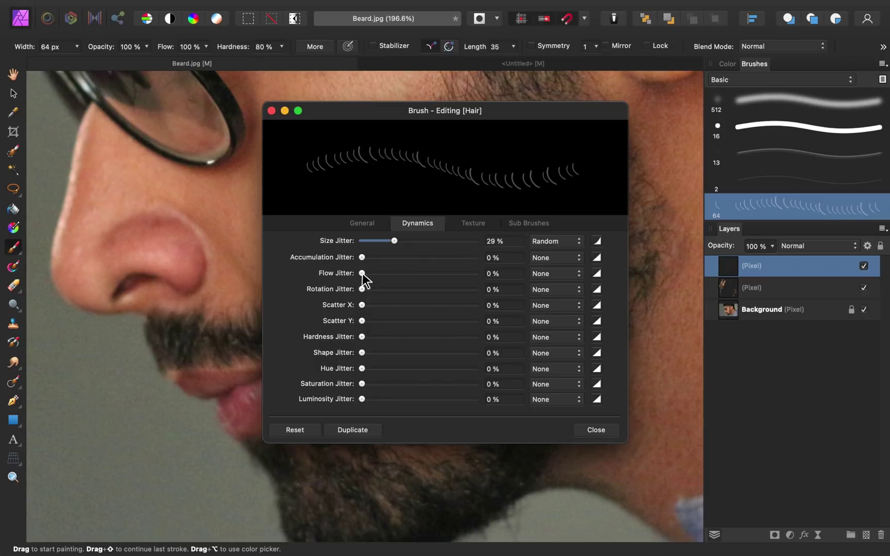
{"action": "left_click_drag", "start_coordinate": [388, 274], "coordinate": [427, 275]}
{"action": "left_click_drag", "start_coordinate": [363, 289], "coordinate": [417, 292]}
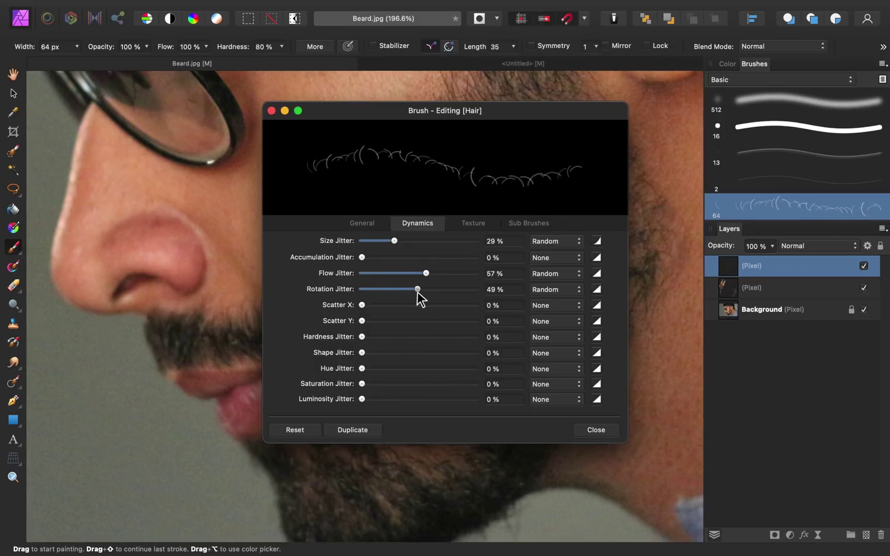
{"action": "mouse_move", "coordinate": [363, 305]}
{"action": "left_mouse_down"}
{"action": "mouse_move", "coordinate": [408, 308]}
{"action": "mouse_move", "coordinate": [399, 311]}
{"action": "mouse_move", "coordinate": [424, 321]}
{"action": "left_mouse_up"}
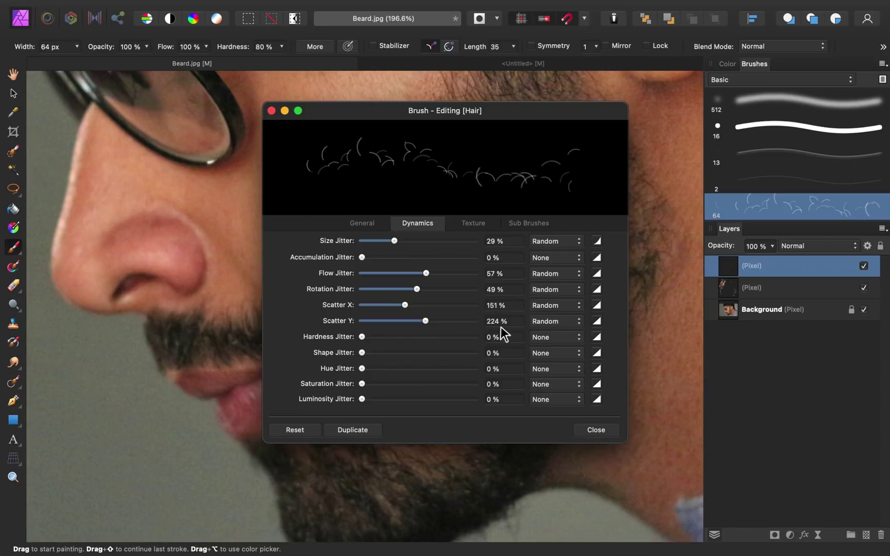
Close Brush Editing, test a curly stroke, delete the trial layer and add a fresh pixel layer.
{"action": "left_click", "coordinate": [598, 434]}
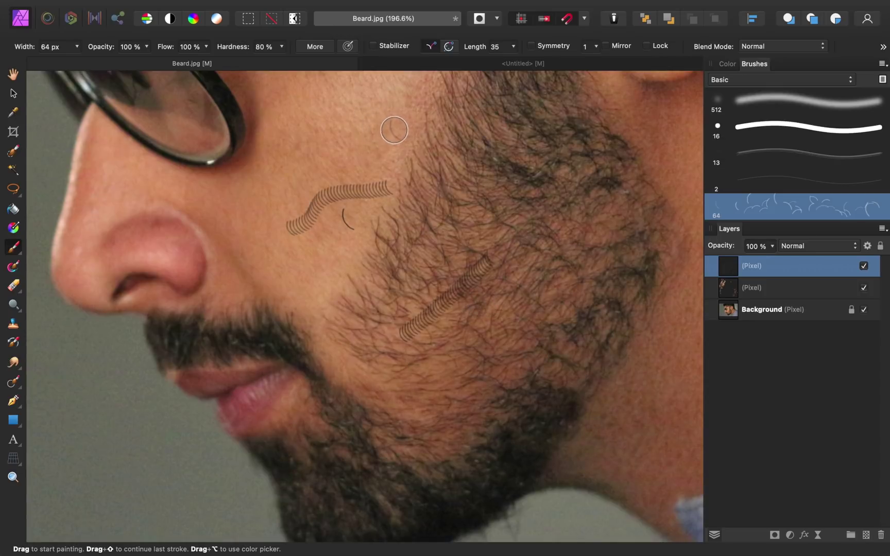
{"action": "mouse_move", "coordinate": [393, 129]}
{"action": "left_mouse_down"}
{"action": "mouse_move", "coordinate": [272, 167]}
{"action": "mouse_move", "coordinate": [242, 204]}
{"action": "mouse_move", "coordinate": [246, 226]}
{"action": "mouse_move", "coordinate": [270, 238]}
{"action": "left_mouse_up"}
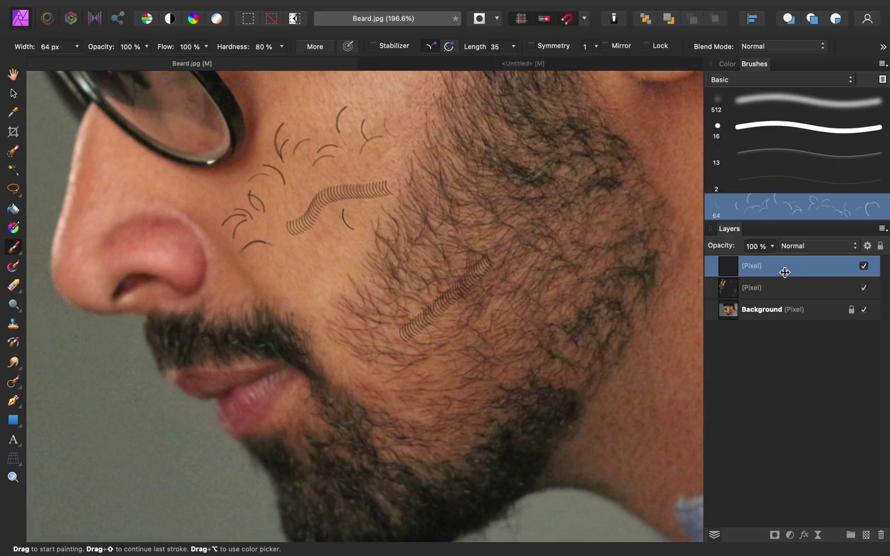
{"action": "key", "text": "BackSpace"}
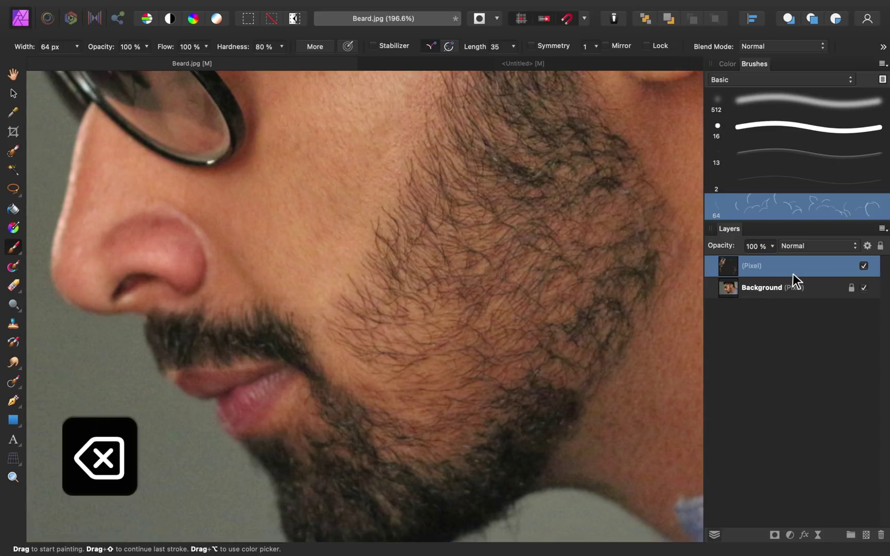
{"action": "left_click", "coordinate": [866, 535]}
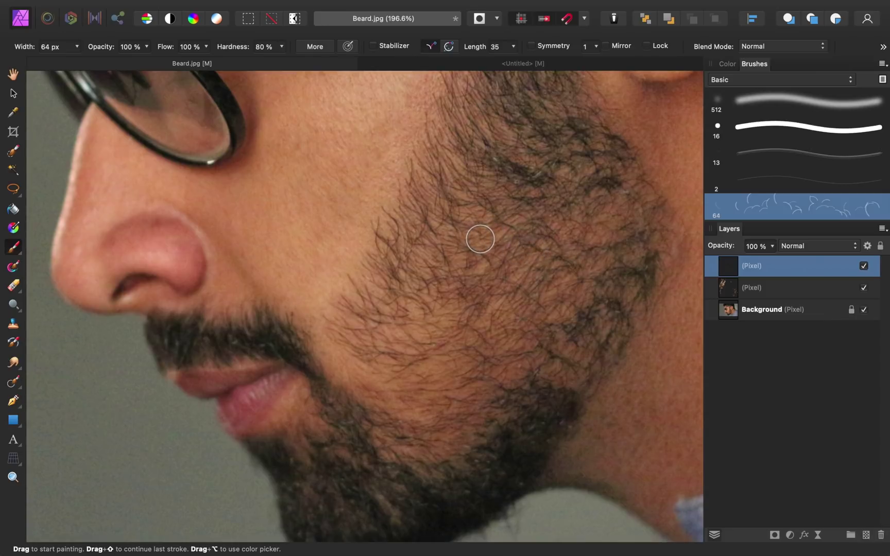
Sample a dark brown from the beard and paint curly hairs over the chin with a smaller brush.
{"action": "left_click", "coordinate": [726, 65]}
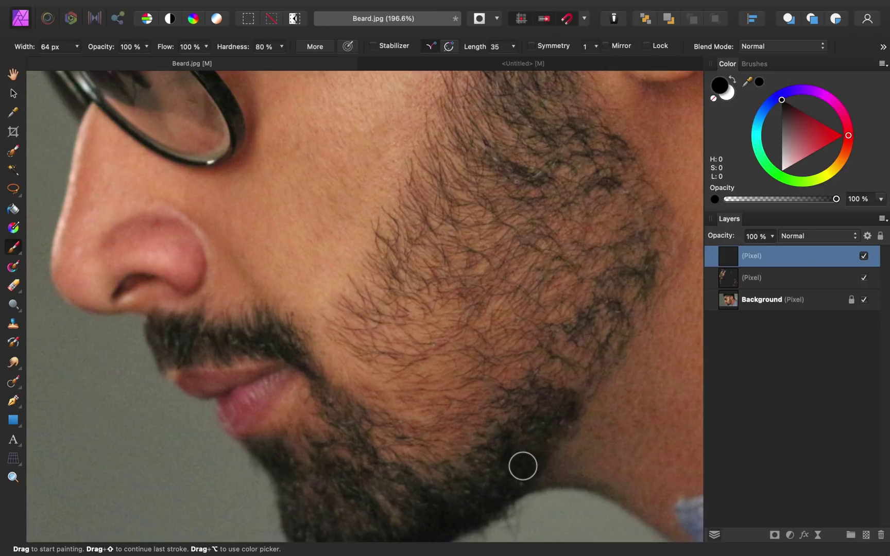
{"action": "left_click", "coordinate": [523, 464], "text": "alt"}
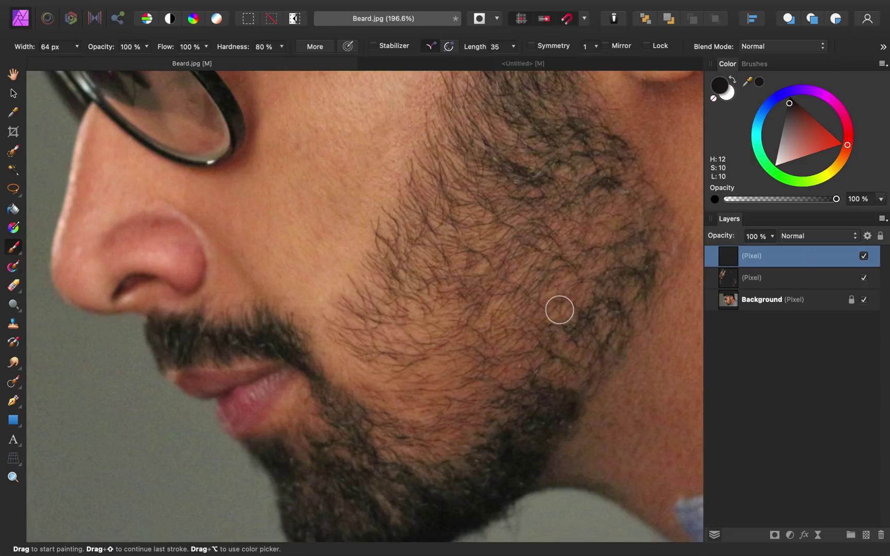
{"action": "key", "text": "bracketleft"}
{"action": "key", "text": "bracketleft"}
{"action": "key", "text": "bracketleft"}
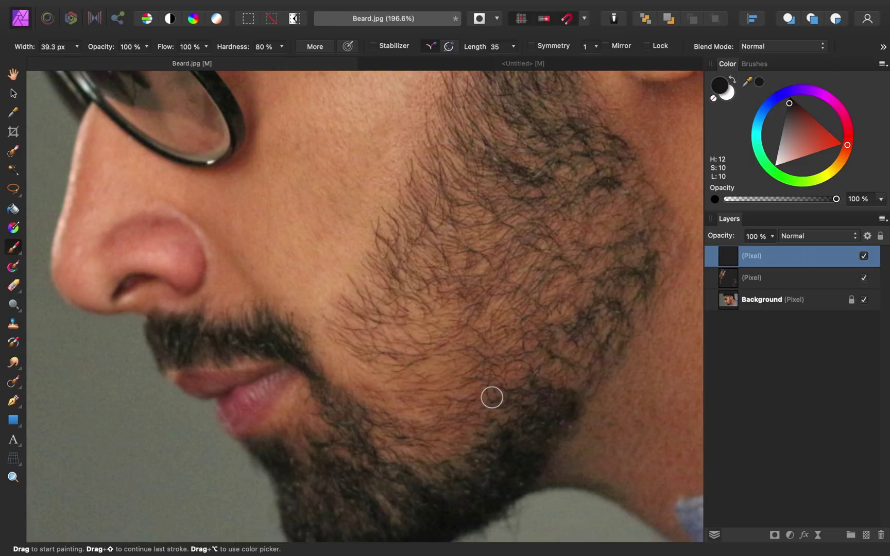
{"action": "mouse_move", "coordinate": [489, 400]}
{"action": "left_mouse_down"}
{"action": "mouse_move", "coordinate": [475, 381]}
{"action": "mouse_move", "coordinate": [403, 436]}
{"action": "mouse_move", "coordinate": [452, 386]}
{"action": "mouse_move", "coordinate": [408, 435]}
{"action": "mouse_move", "coordinate": [434, 447]}
{"action": "mouse_move", "coordinate": [459, 350]}
{"action": "mouse_move", "coordinate": [385, 351]}
{"action": "mouse_move", "coordinate": [434, 298]}
{"action": "mouse_move", "coordinate": [402, 370]}
{"action": "mouse_move", "coordinate": [465, 370]}
{"action": "mouse_move", "coordinate": [430, 328]}
{"action": "mouse_move", "coordinate": [419, 235]}
{"action": "mouse_move", "coordinate": [561, 279]}
{"action": "mouse_move", "coordinate": [607, 248]}
{"action": "mouse_move", "coordinate": [533, 368]}
{"action": "mouse_move", "coordinate": [580, 373]}
{"action": "mouse_move", "coordinate": [566, 276]}
{"action": "mouse_move", "coordinate": [413, 434]}
{"action": "mouse_move", "coordinate": [424, 365]}
{"action": "mouse_move", "coordinate": [397, 342]}
{"action": "mouse_move", "coordinate": [404, 275]}
{"action": "mouse_move", "coordinate": [462, 158]}
{"action": "mouse_move", "coordinate": [455, 335]}
{"action": "mouse_move", "coordinate": [501, 130]}
{"action": "mouse_move", "coordinate": [541, 254]}
{"action": "mouse_move", "coordinate": [446, 358]}
{"action": "mouse_move", "coordinate": [503, 375]}
{"action": "left_mouse_up"}
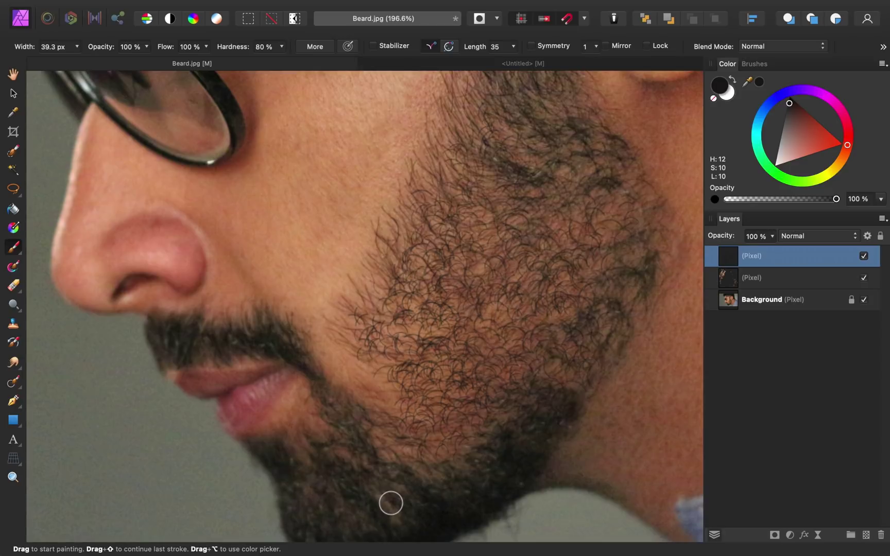
Sample lighter, warmer and near-black beard tones and dab extra hairs into the cheek beard.
{"action": "left_click", "coordinate": [391, 503], "text": "alt"}
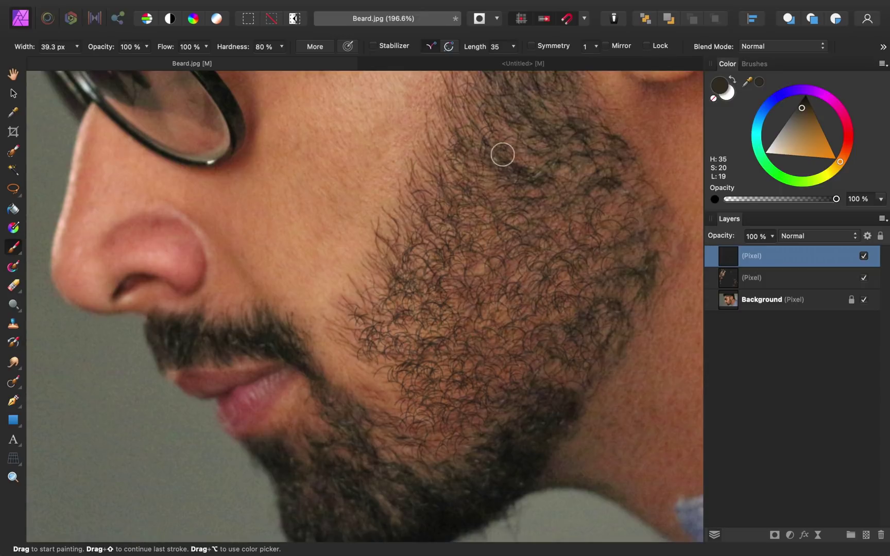
{"action": "left_click", "coordinate": [332, 436], "text": "alt"}
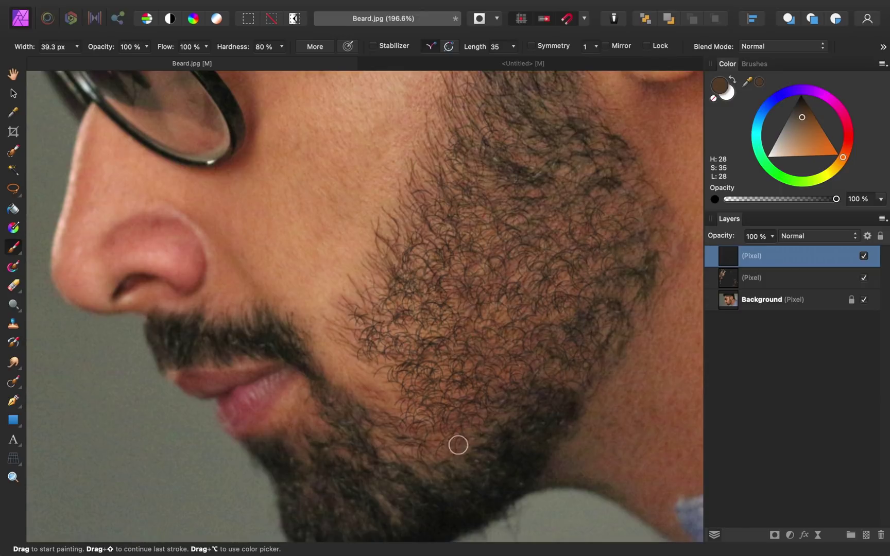
{"action": "left_click_drag", "start_coordinate": [370, 298], "coordinate": [377, 312]}
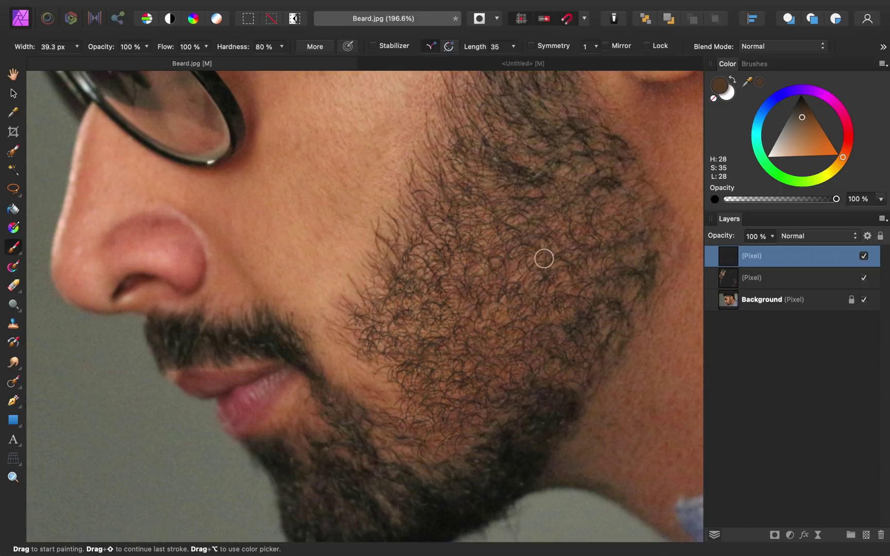
{"action": "key", "text": "bracketright"}
{"action": "key", "text": "bracketright"}
{"action": "key", "text": "bracketright"}
{"action": "key", "text": "bracketright"}
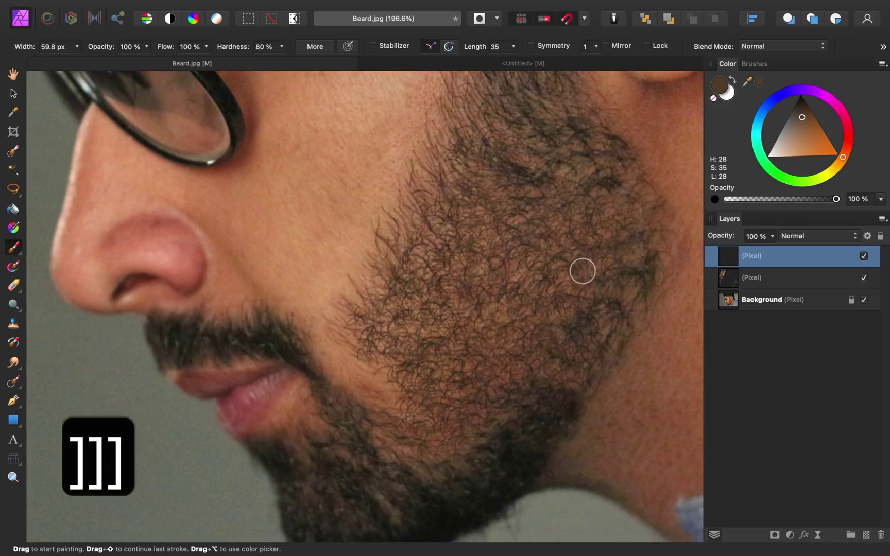
{"action": "key", "text": "bracketright"}
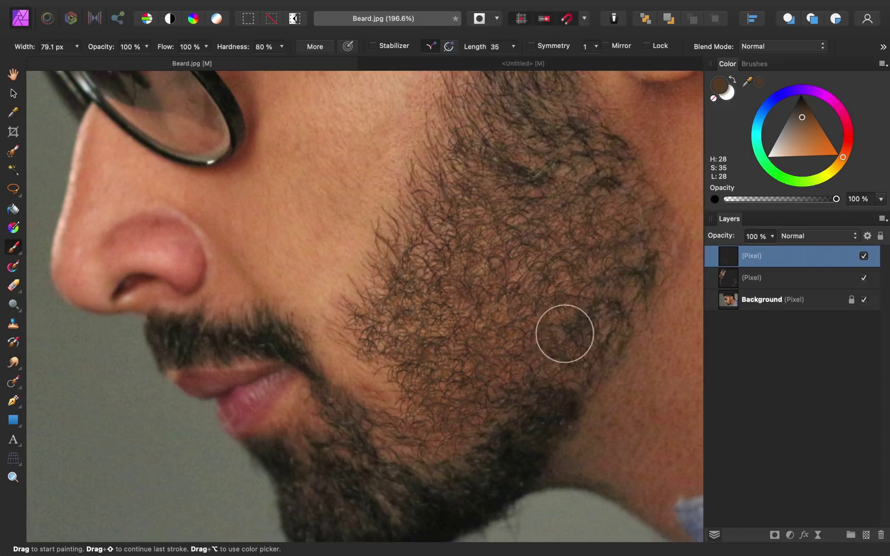
{"action": "key", "text": "bracketleft"}
{"action": "key", "text": "bracketleft"}
{"action": "left_click", "coordinate": [405, 304], "text": "alt"}
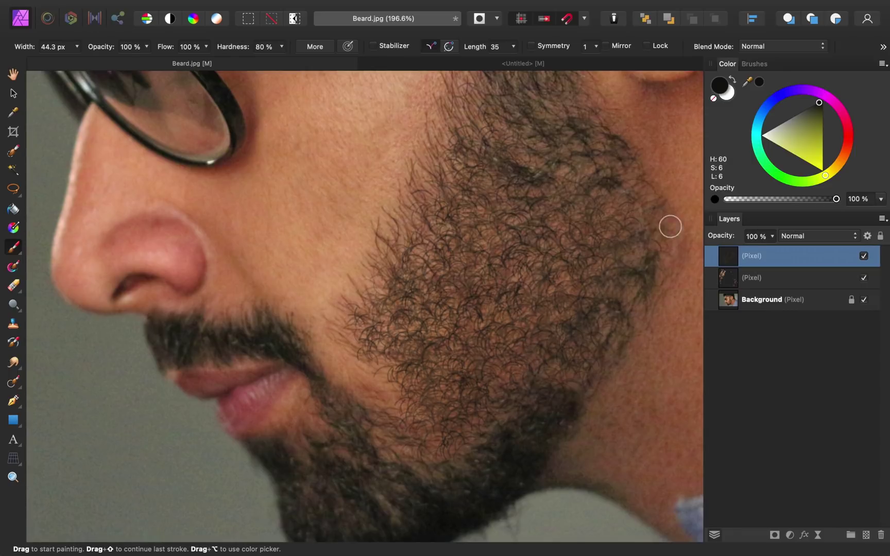
Paint several light grey hairs across the beard.
{"action": "left_click_drag", "start_coordinate": [778, 125], "coordinate": [770, 132]}
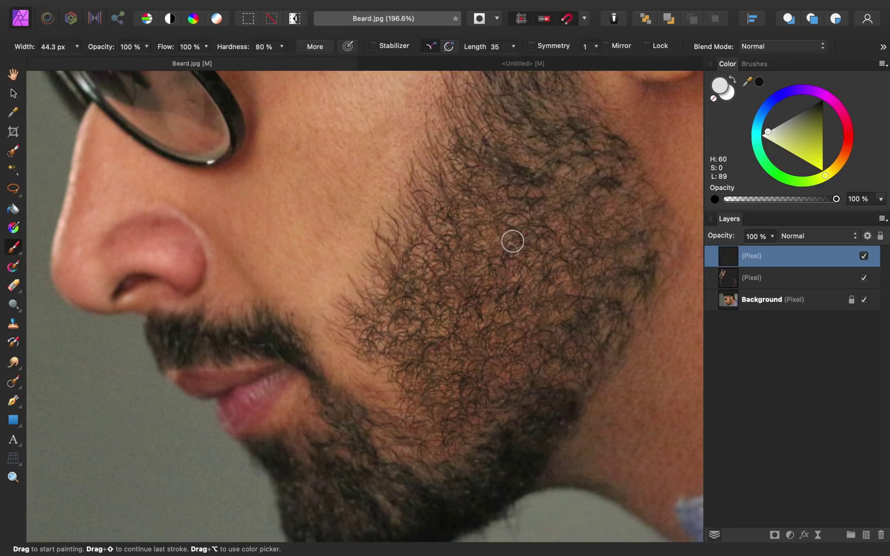
{"action": "left_click_drag", "start_coordinate": [507, 167], "coordinate": [486, 204]}
{"action": "left_click_drag", "start_coordinate": [466, 199], "coordinate": [453, 242]}
{"action": "left_click_drag", "start_coordinate": [425, 316], "coordinate": [407, 358]}
{"action": "left_click_drag", "start_coordinate": [529, 257], "coordinate": [518, 271]}
Undo the too-bright grey strokes and lower brush flow to 18%.
{"action": "key", "text": "super+z"}
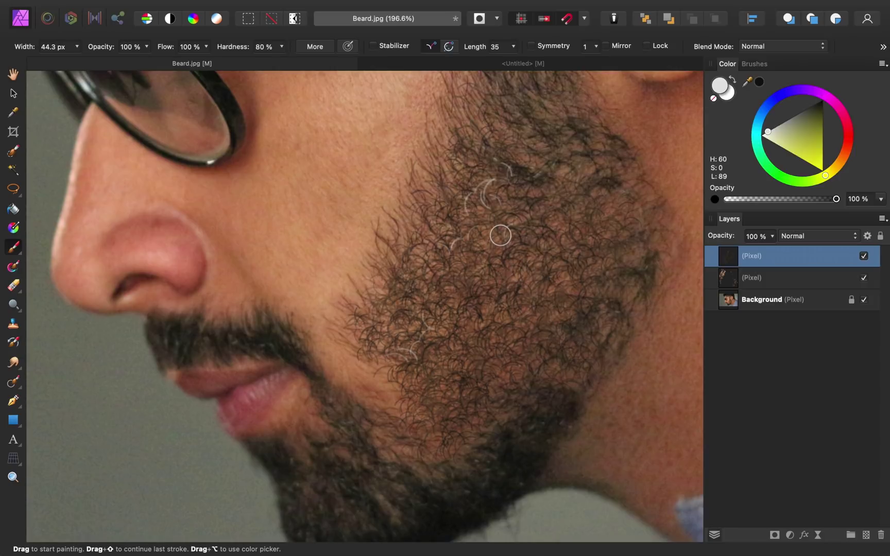
{"action": "key", "text": "super+z"}
{"action": "key", "text": "super+z"}
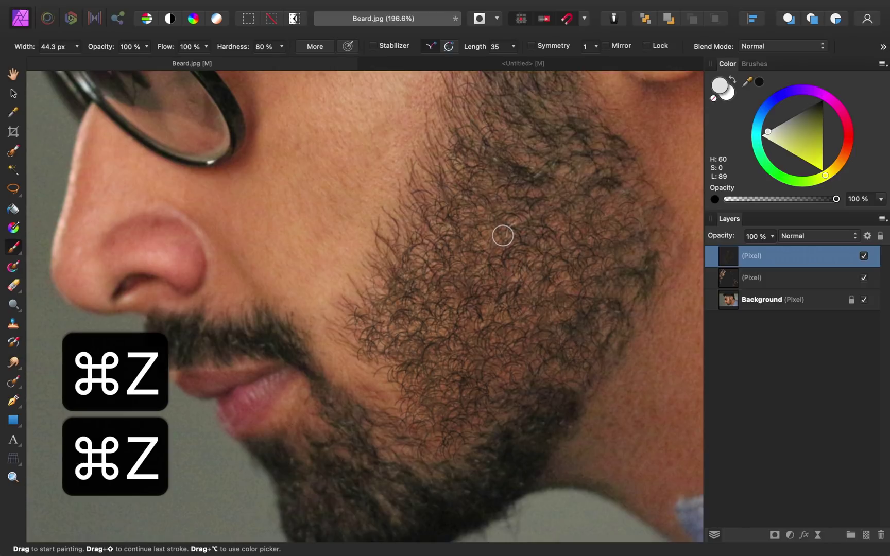
{"action": "mouse_move", "coordinate": [171, 46]}
{"action": "left_mouse_down"}
{"action": "mouse_move", "coordinate": [137, 48]}
{"action": "mouse_move", "coordinate": [161, 48]}
{"action": "left_mouse_up"}
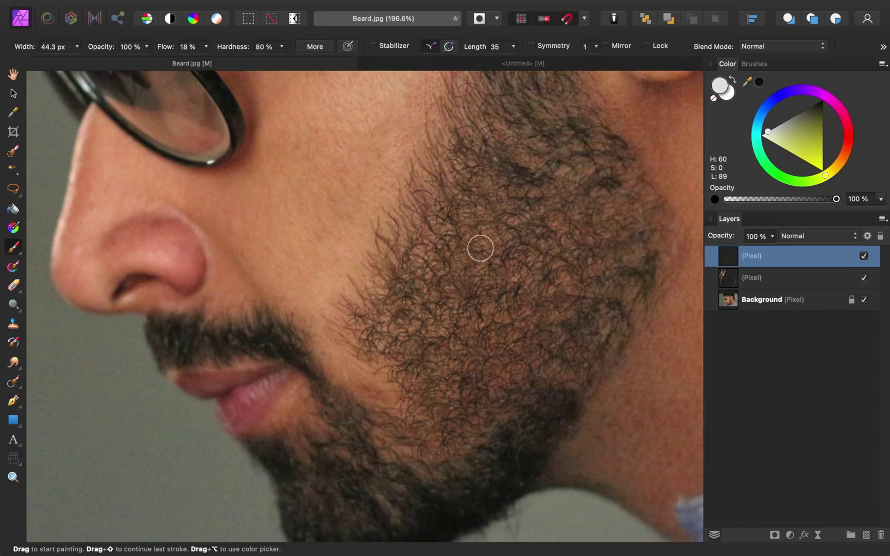
{"action": "scroll", "coordinate": [612, 360], "scroll_direction": "down", "scroll_amount": 3}
{"action": "scroll", "coordinate": [612, 356], "scroll_direction": "right", "scroll_amount": 2}
{"action": "scroll", "coordinate": [613, 355], "scroll_direction": "up", "scroll_amount": 1}
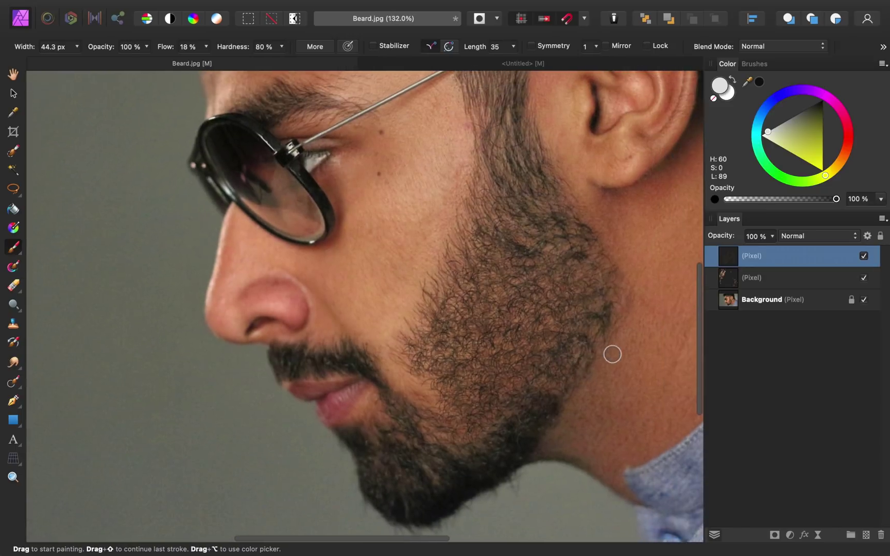
{"action": "left_click", "coordinate": [864, 256]}
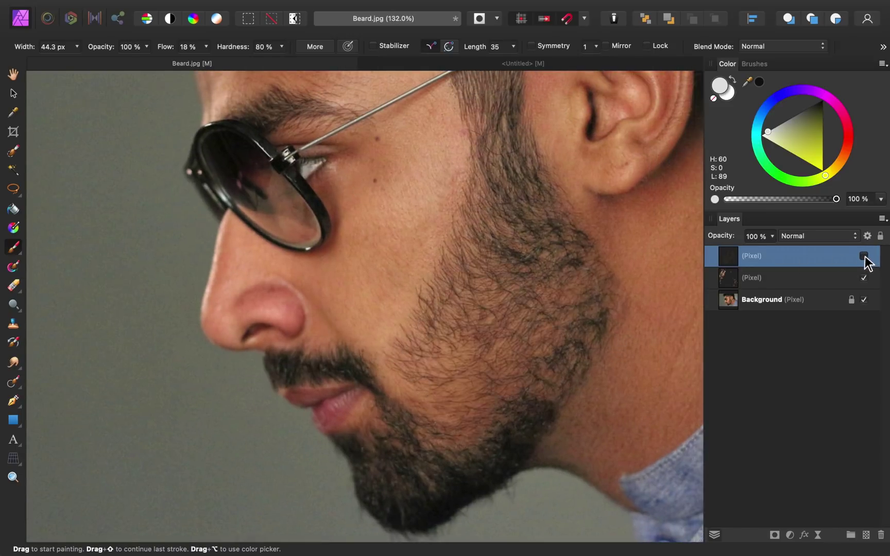
{"action": "left_click", "coordinate": [864, 256]}
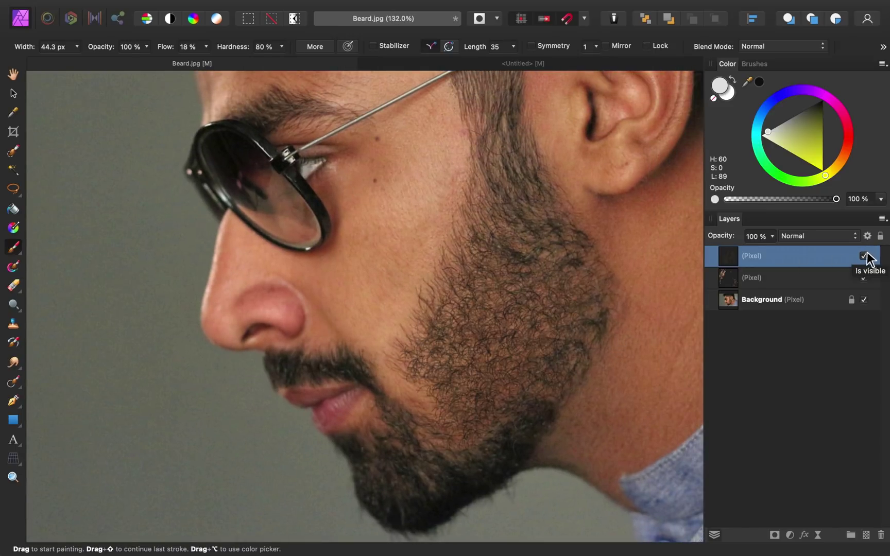
{"action": "left_click", "coordinate": [863, 256]}
{"action": "left_click", "coordinate": [863, 256]}
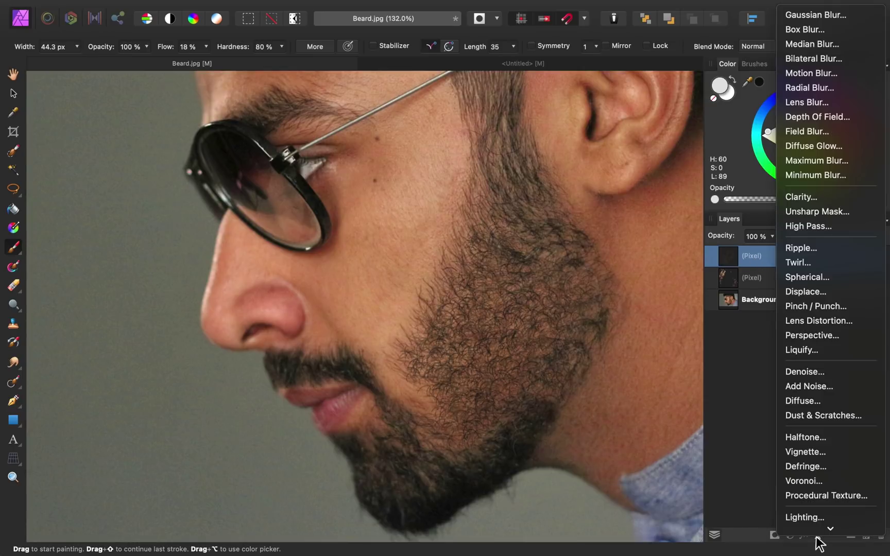
Add a live Gaussian Blur with 0.3 px radius to the painted-hair layer.
{"action": "left_click", "coordinate": [817, 535]}
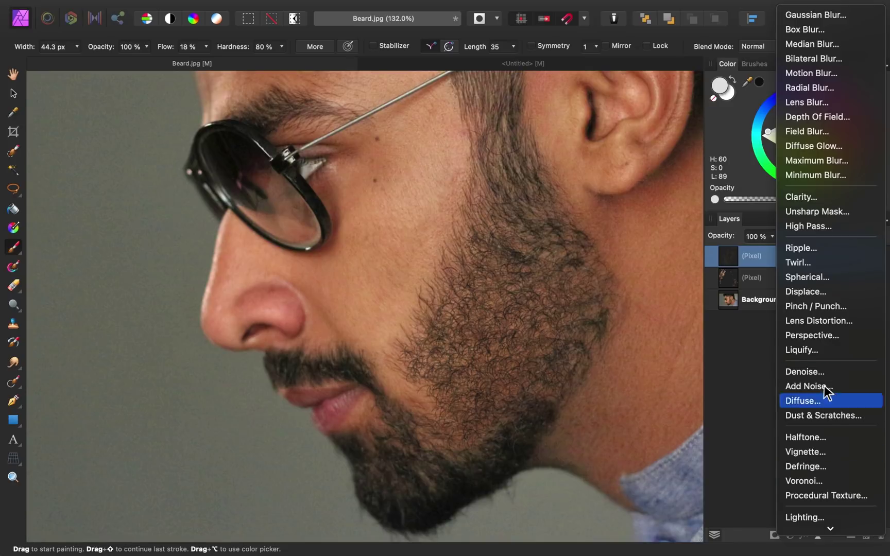
{"action": "left_click", "coordinate": [852, 16]}
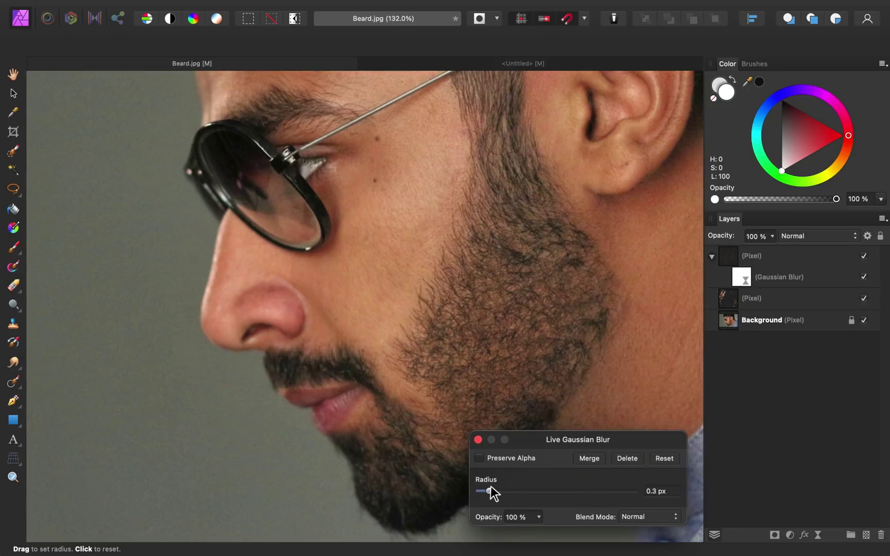
{"action": "left_click_drag", "start_coordinate": [516, 486], "coordinate": [485, 487]}
{"action": "key", "text": "b"}
{"action": "left_click", "coordinate": [478, 440]}
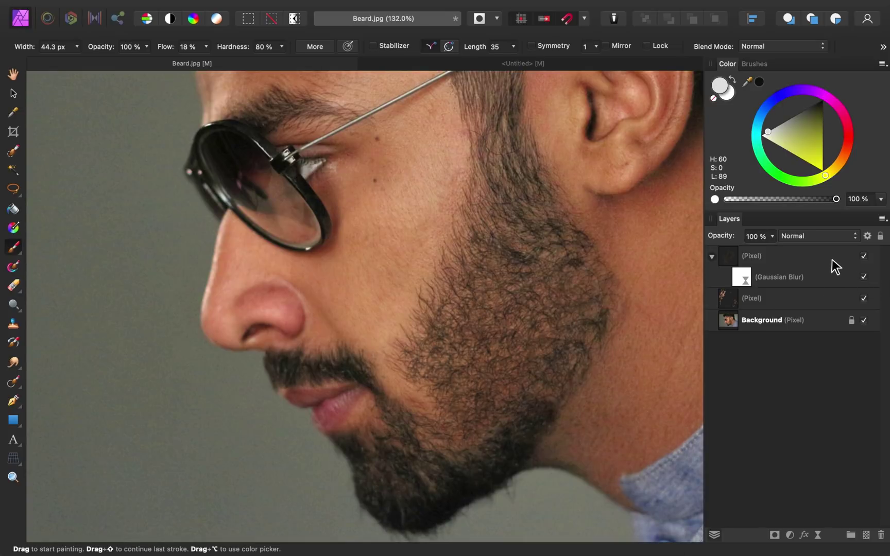
Add a darkening Curves layer with its point at X 0.55 / Y 0.427, then invert its mask.
{"action": "left_click", "coordinate": [828, 260]}
{"action": "scroll", "coordinate": [511, 296], "scroll_direction": "down", "scroll_amount": 3}
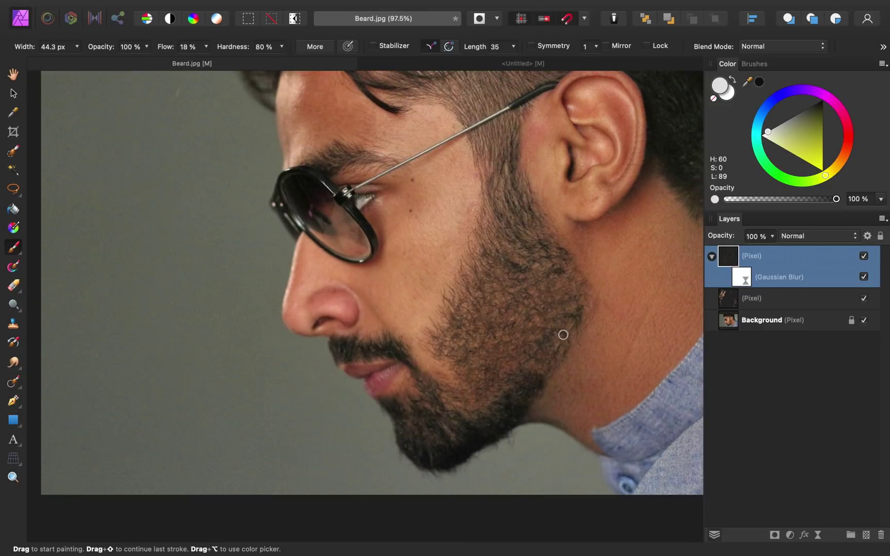
{"action": "left_click", "coordinate": [790, 535]}
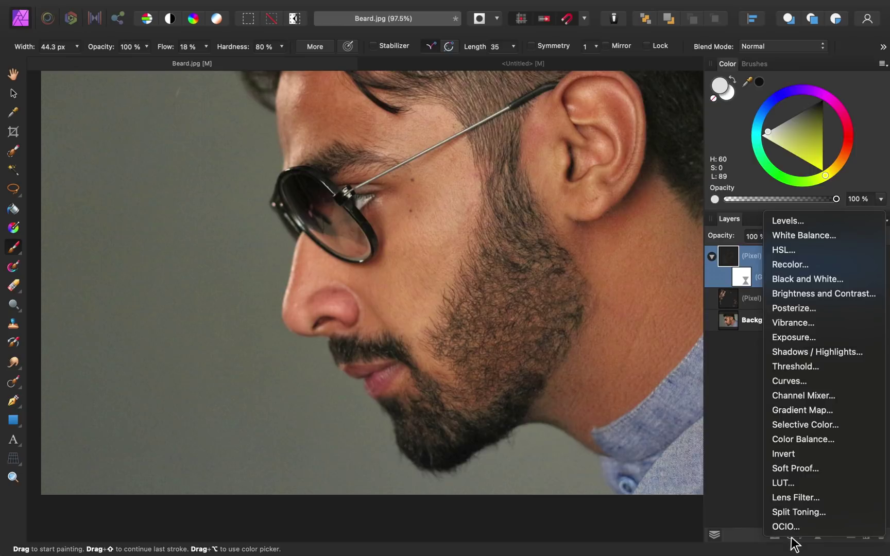
{"action": "left_click", "coordinate": [821, 381]}
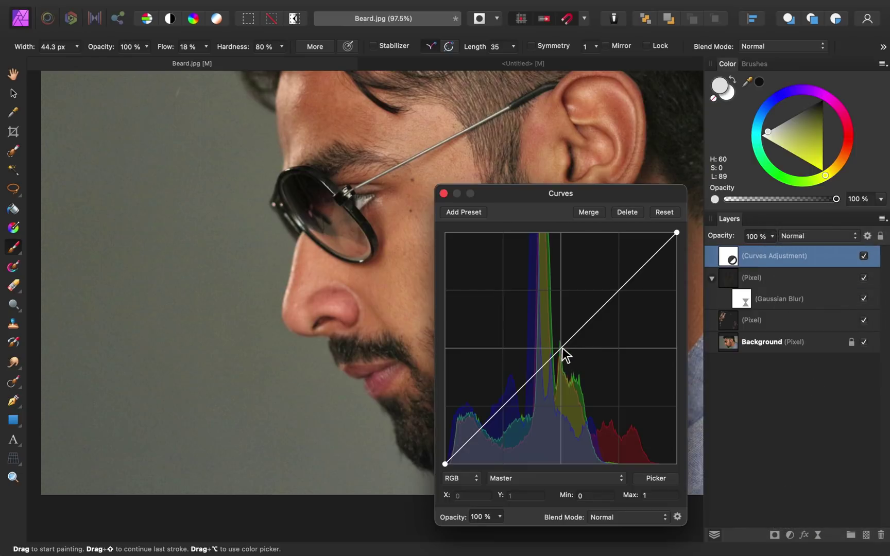
{"action": "left_click_drag", "start_coordinate": [560, 348], "coordinate": [573, 365]}
{"action": "left_click", "coordinate": [444, 193]}
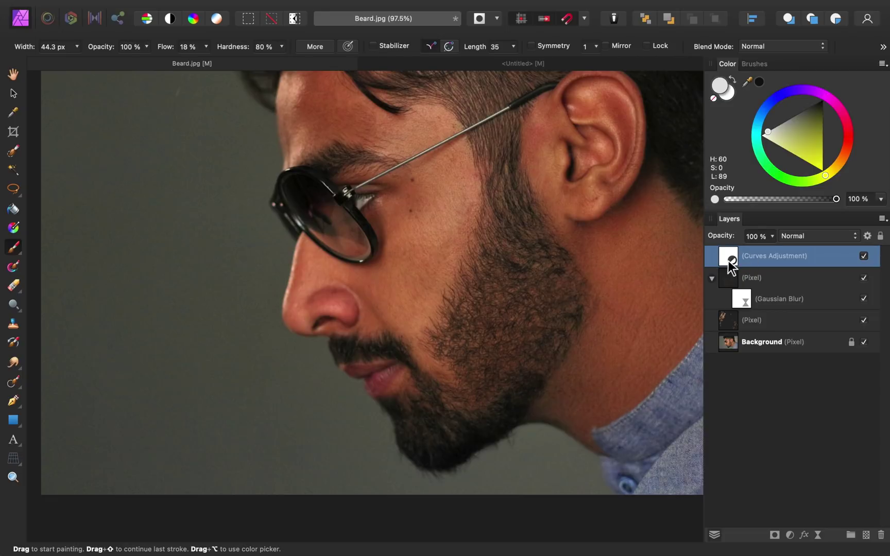
{"action": "key", "text": "super+i"}
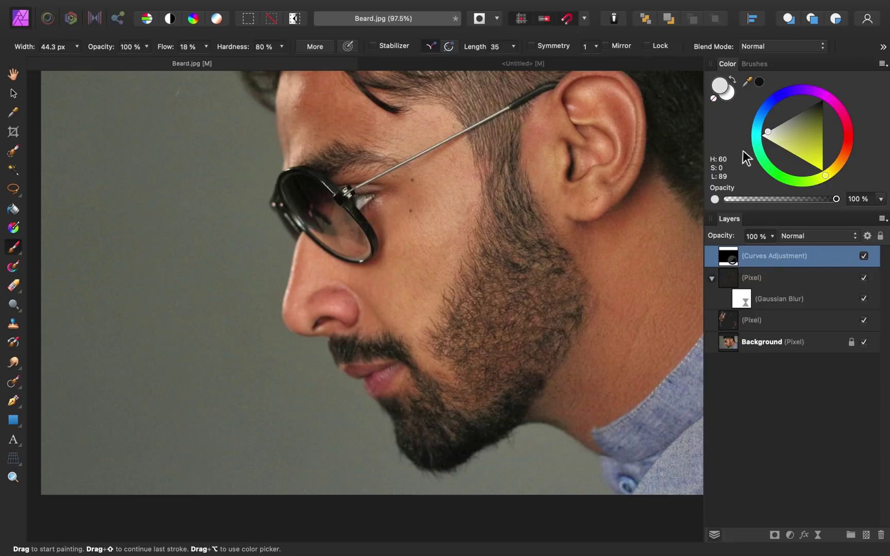
Set up the 64 px soft round brush with 0% hardness, 19% flow, slightly enlarged.
{"action": "left_click", "coordinate": [758, 63]}
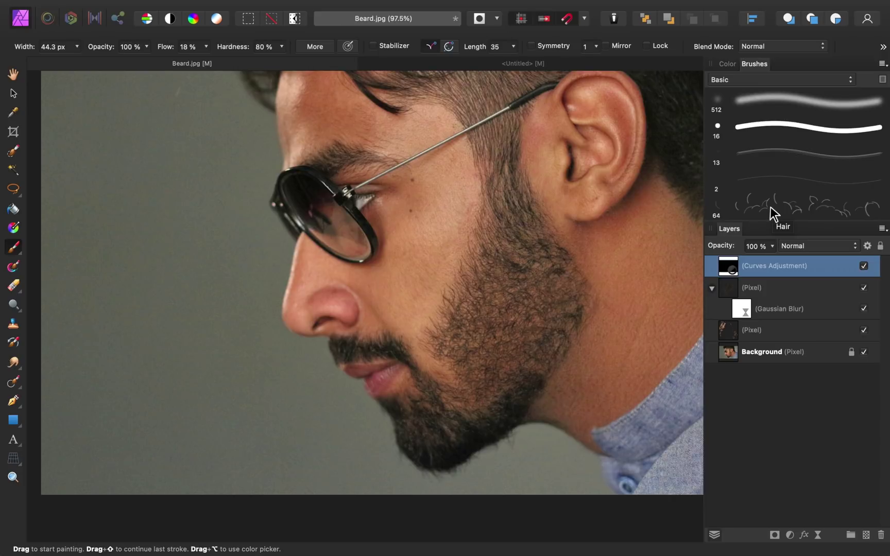
{"action": "scroll", "coordinate": [752, 140], "scroll_direction": "down", "scroll_amount": 5}
{"action": "left_click", "coordinate": [755, 147]}
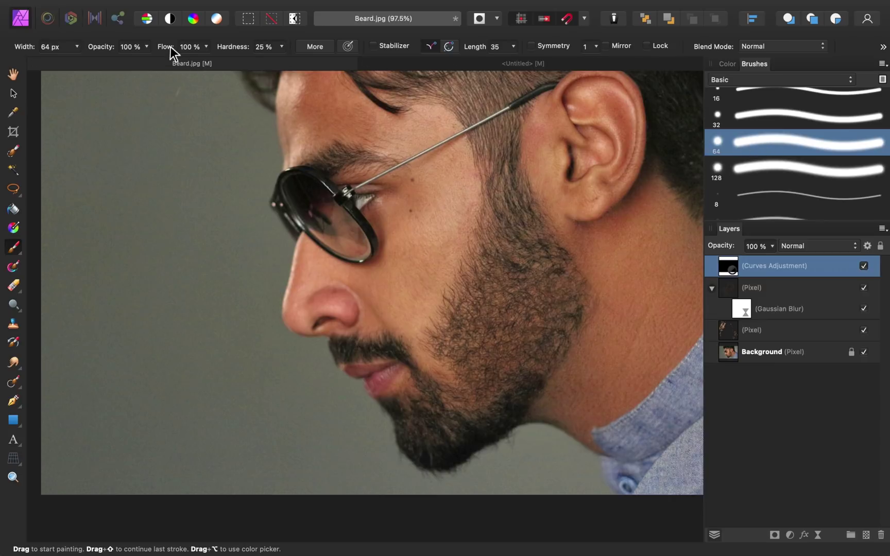
{"action": "left_click_drag", "start_coordinate": [171, 46], "coordinate": [163, 48]}
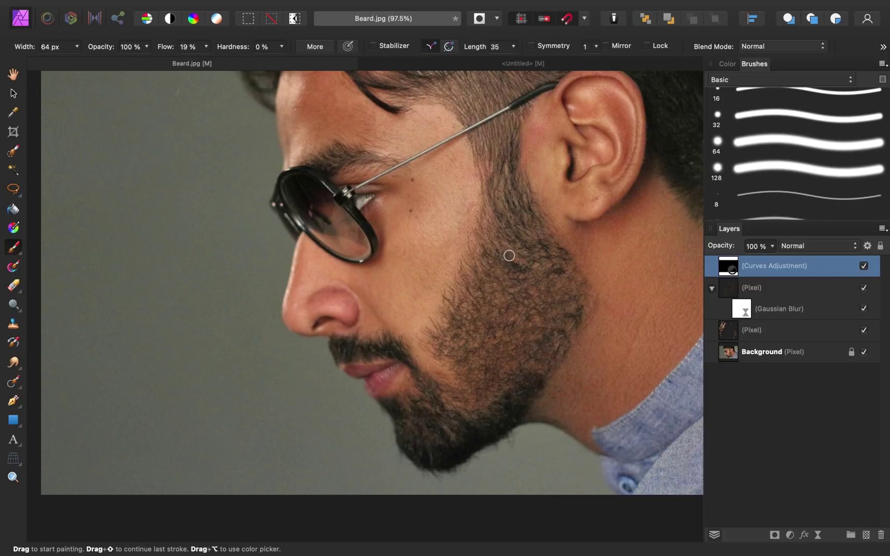
{"action": "key", "text": "bracketright"}
{"action": "key", "text": "bracketright"}
{"action": "key", "text": "bracketright"}
{"action": "key", "text": "bracketright"}
{"action": "key", "text": "bracketright"}
{"action": "key", "text": "bracketright"}
{"action": "key", "text": "bracketright"}
{"action": "key", "text": "bracketright"}
{"action": "key", "text": "bracketright"}
{"action": "key", "text": "bracketright"}
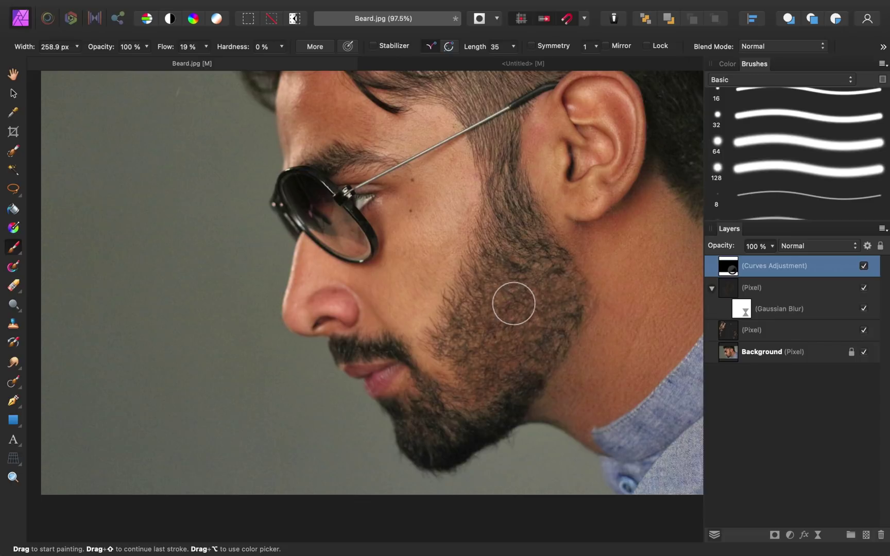
Paint white into the Curves mask over the upper beard.
{"action": "left_click", "coordinate": [731, 65]}
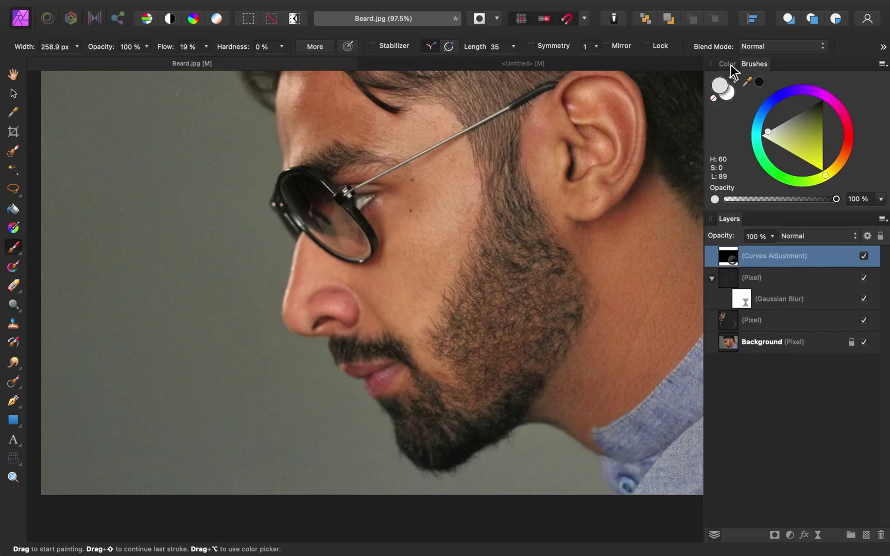
{"action": "left_click_drag", "start_coordinate": [767, 131], "coordinate": [751, 132]}
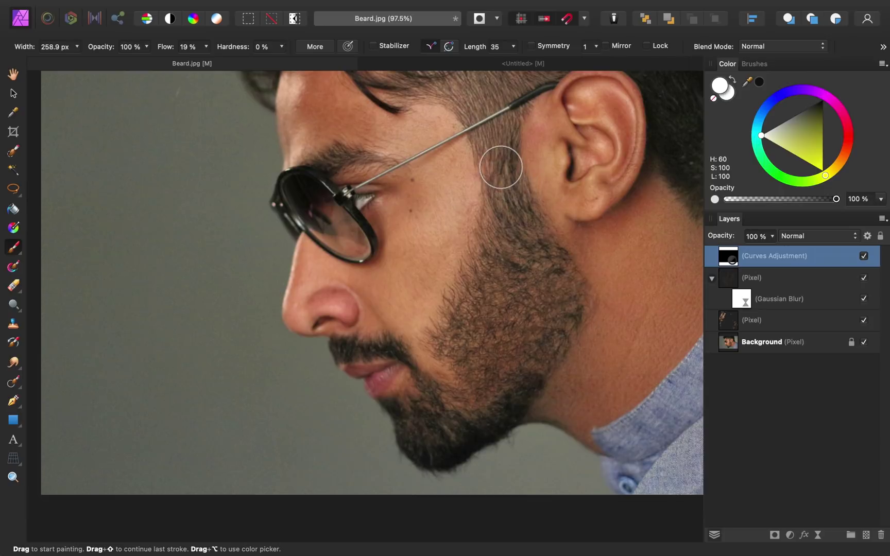
{"action": "mouse_move", "coordinate": [508, 222]}
{"action": "left_mouse_down"}
{"action": "mouse_move", "coordinate": [546, 271]}
{"action": "mouse_move", "coordinate": [556, 303]}
{"action": "mouse_move", "coordinate": [534, 334]}
{"action": "mouse_move", "coordinate": [536, 279]}
{"action": "mouse_move", "coordinate": [524, 276]}
{"action": "mouse_move", "coordinate": [489, 314]}
{"action": "mouse_move", "coordinate": [495, 206]}
{"action": "mouse_move", "coordinate": [460, 352]}
{"action": "mouse_move", "coordinate": [463, 412]}
{"action": "mouse_move", "coordinate": [553, 310]}
{"action": "mouse_move", "coordinate": [507, 296]}
{"action": "mouse_move", "coordinate": [503, 190]}
{"action": "left_mouse_up"}
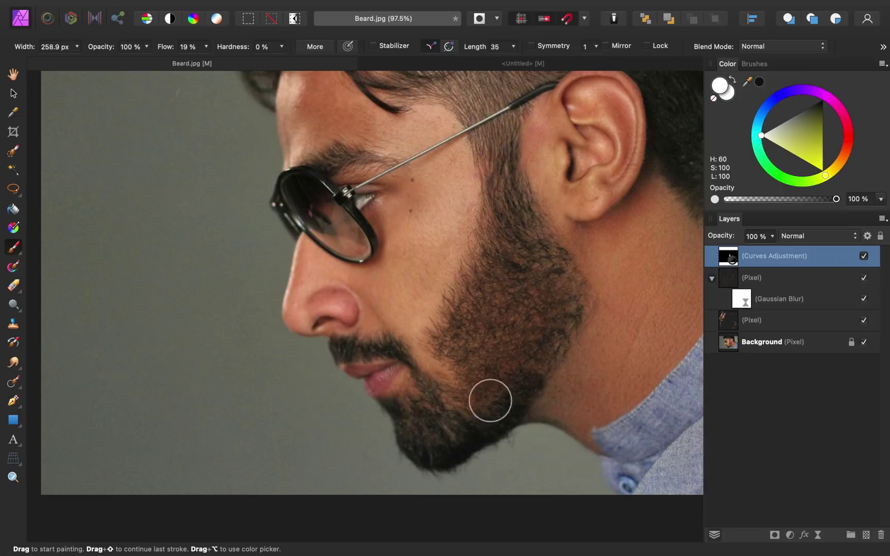
Nudge the Curves point up to ease the darkening, comparing with visibility toggled.
{"action": "left_click", "coordinate": [864, 256]}
{"action": "left_click", "coordinate": [863, 256]}
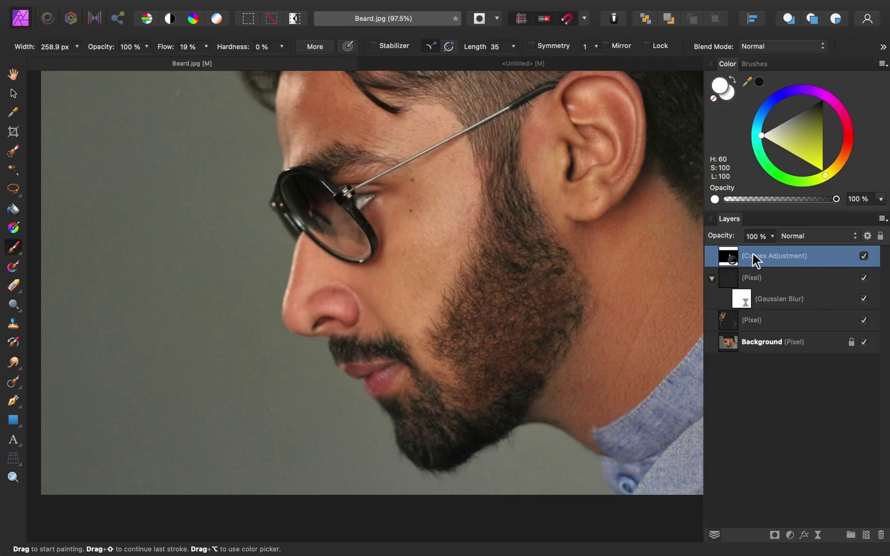
{"action": "double_click", "coordinate": [727, 256]}
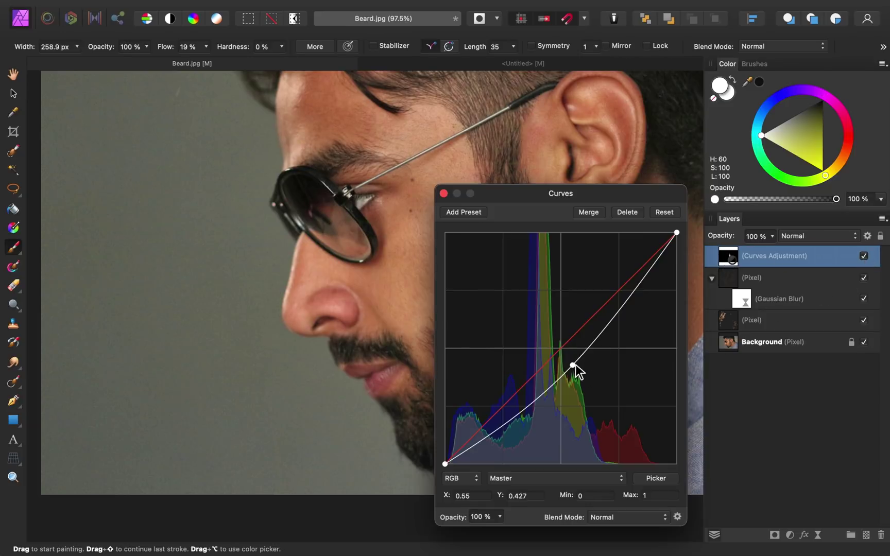
{"action": "left_click_drag", "start_coordinate": [574, 364], "coordinate": [568, 359]}
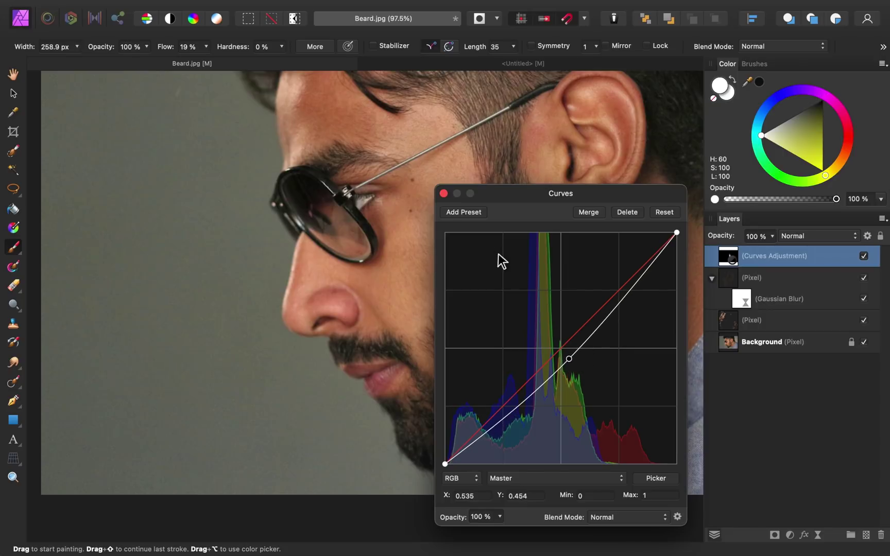
{"action": "left_click", "coordinate": [444, 194]}
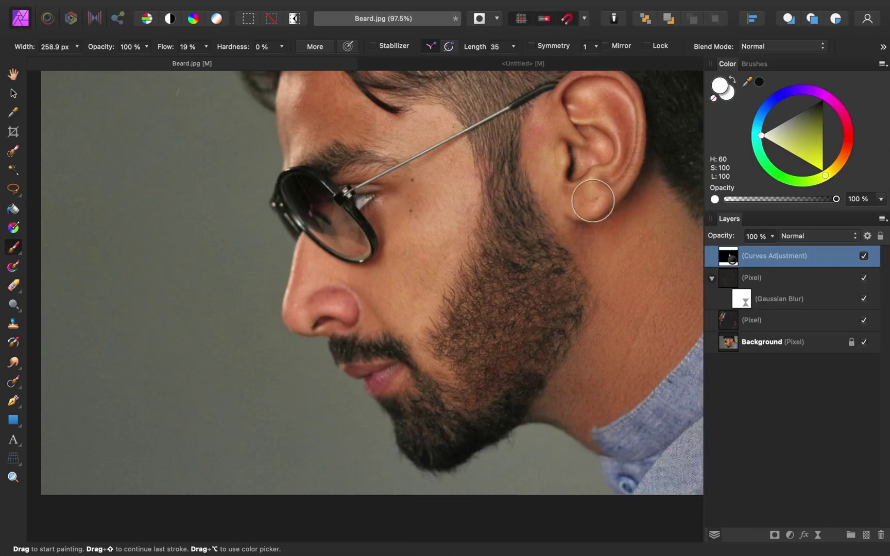
{"action": "left_click", "coordinate": [864, 256]}
{"action": "left_click", "coordinate": [863, 256]}
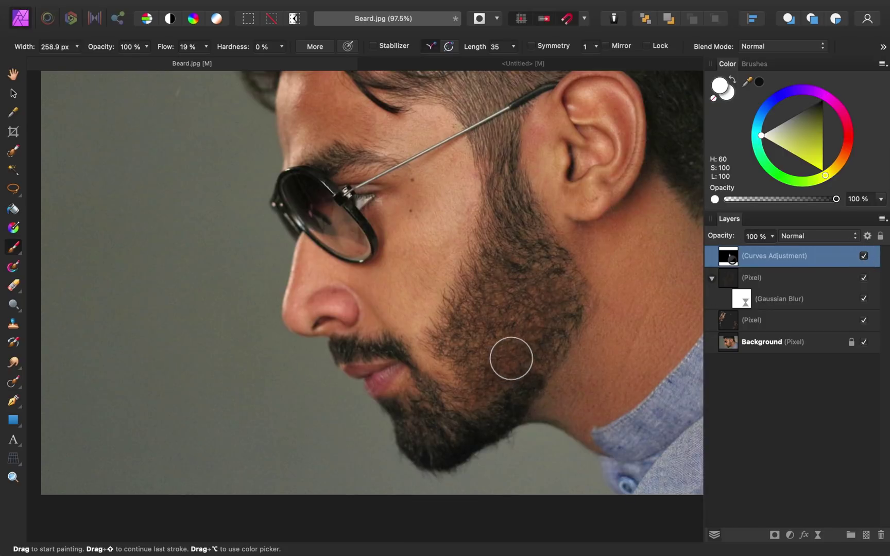
Lower the hair layer's Gaussian Blur radius to 0.2 px.
{"action": "scroll", "coordinate": [512, 362], "scroll_direction": "up", "scroll_amount": 3}
{"action": "scroll", "coordinate": [514, 364], "scroll_direction": "up", "scroll_amount": 1}
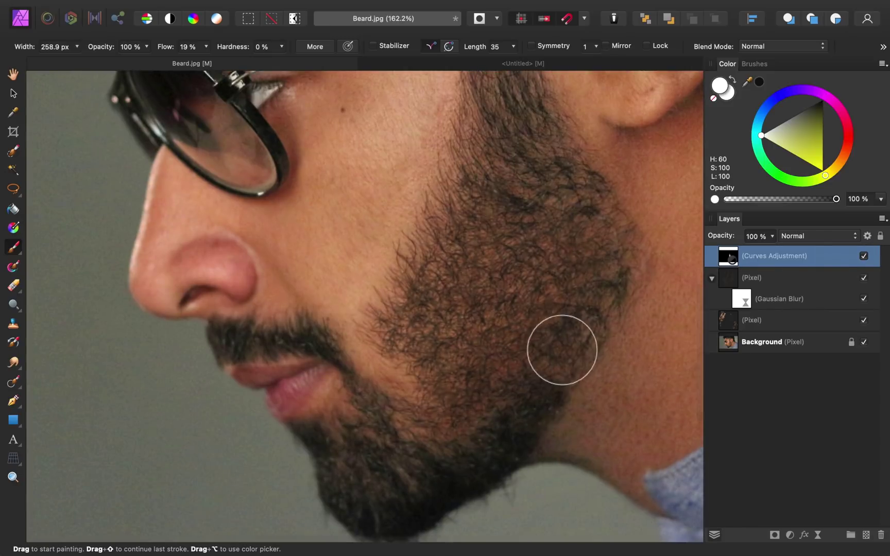
{"action": "double_click", "coordinate": [737, 297]}
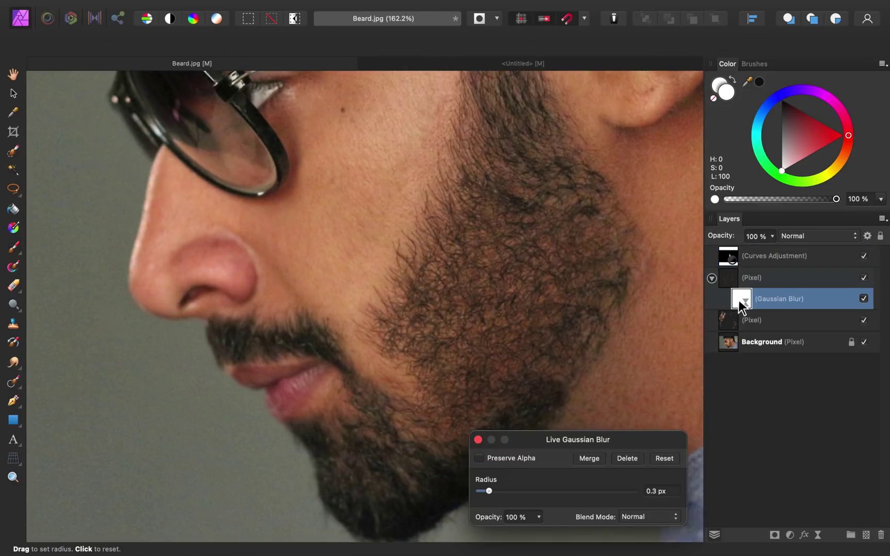
{"action": "left_click", "coordinate": [863, 298]}
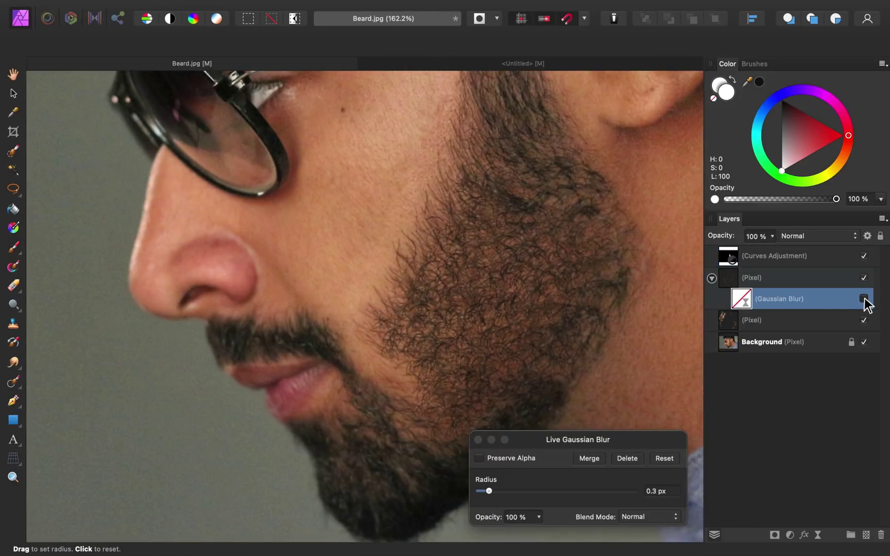
{"action": "left_click", "coordinate": [489, 490]}
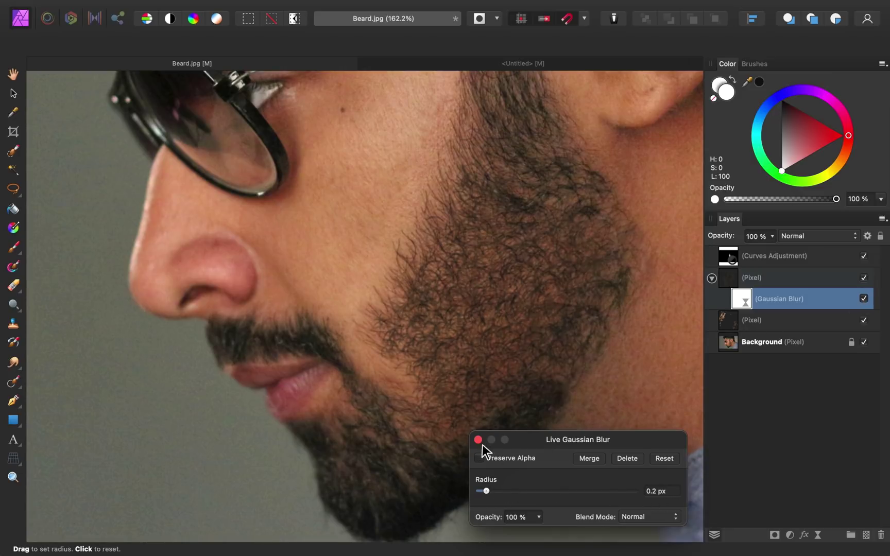
{"action": "key", "text": "b"}
{"action": "scroll", "coordinate": [559, 395], "scroll_direction": "down", "scroll_amount": 3}
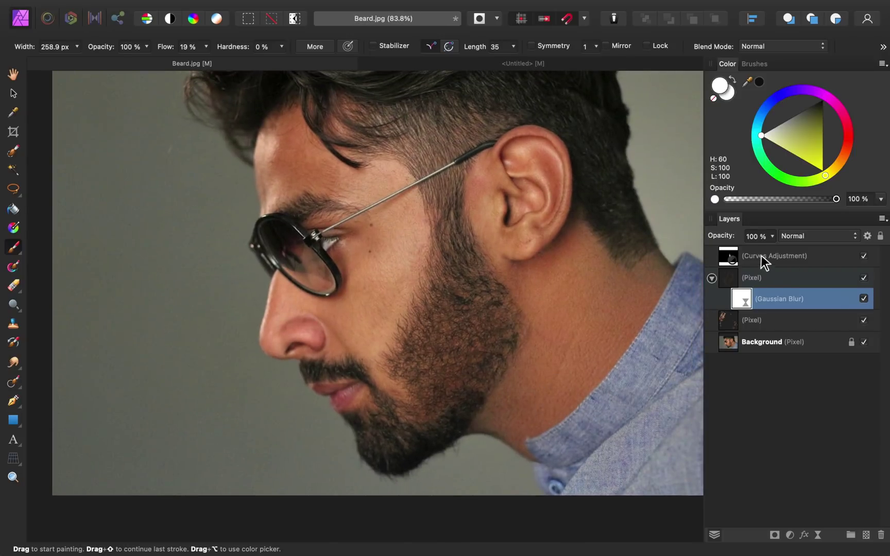
{"action": "left_click", "coordinate": [762, 255]}
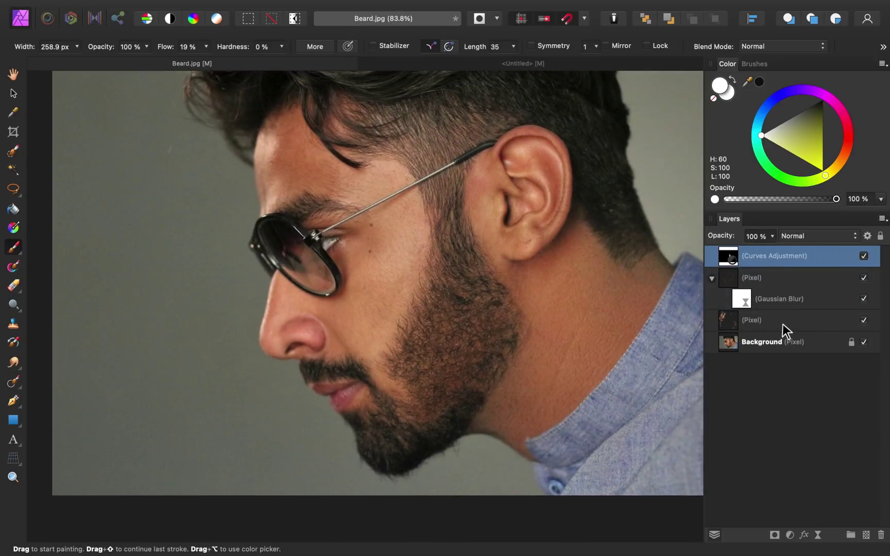
{"action": "left_click", "coordinate": [778, 323], "text": "shift"}
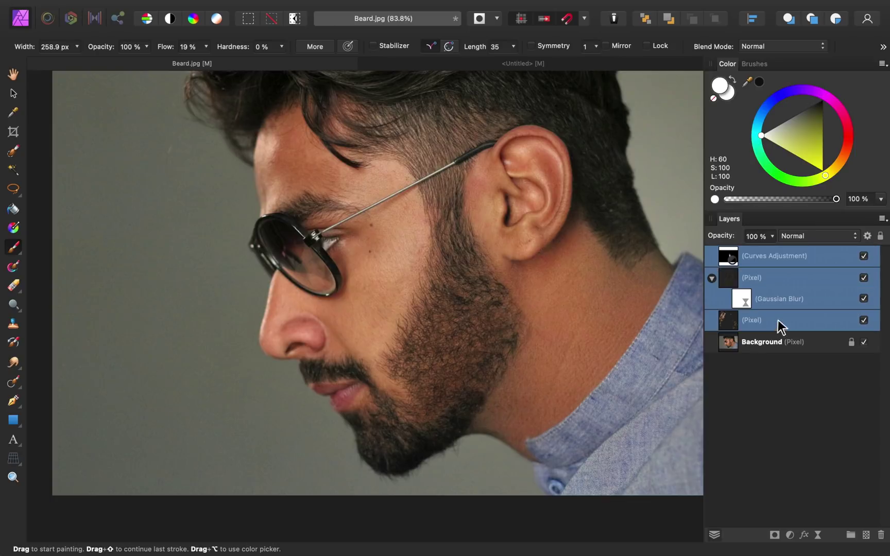
{"action": "left_click", "coordinate": [864, 321]}
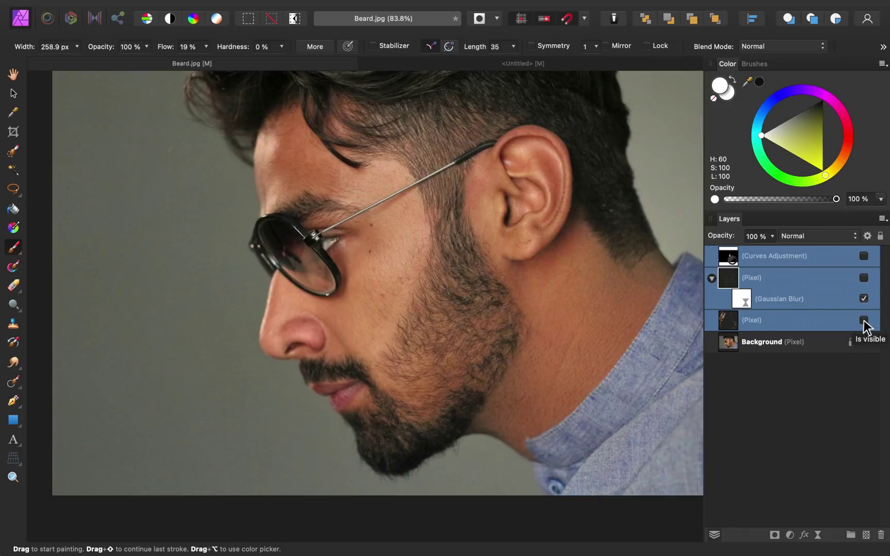
{"action": "left_click", "coordinate": [864, 321]}
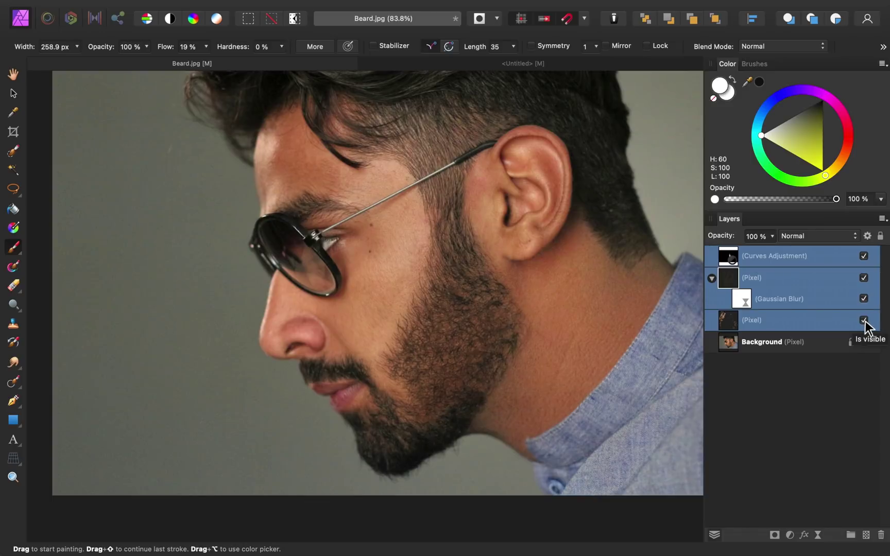